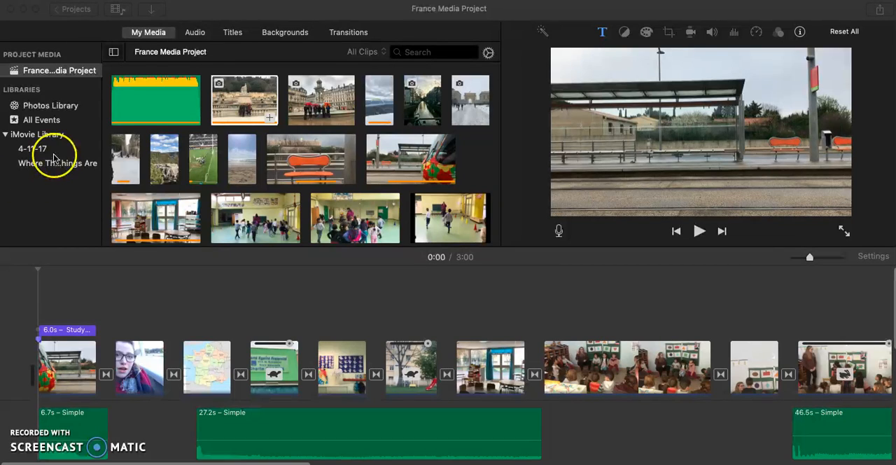
Open the media import window, look through the files in the Paris folder, and close it without importing.
{"action": "left_click", "coordinate": [153, 12]}
{"action": "left_click", "coordinate": [165, 13]}
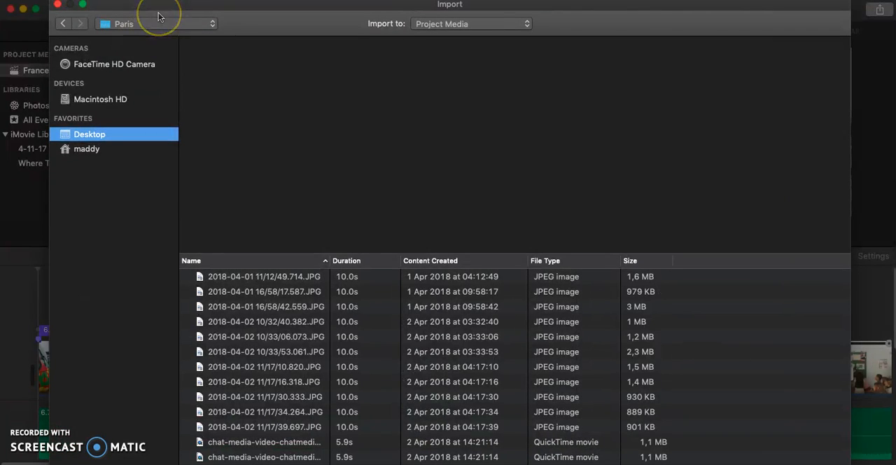
{"action": "scroll", "coordinate": [278, 315], "scroll_direction": "down", "scroll_amount": 10}
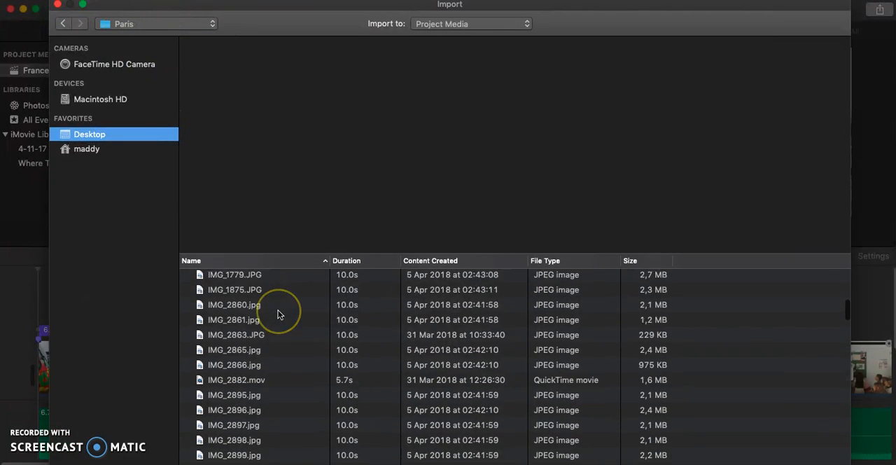
{"action": "scroll", "coordinate": [280, 312], "scroll_direction": "up", "scroll_amount": 15}
{"action": "left_click", "coordinate": [124, 135]}
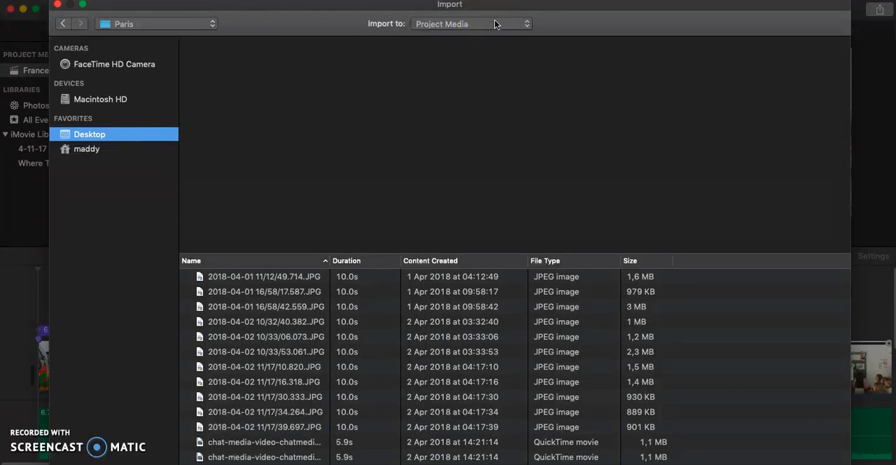
{"action": "left_click", "coordinate": [58, 4]}
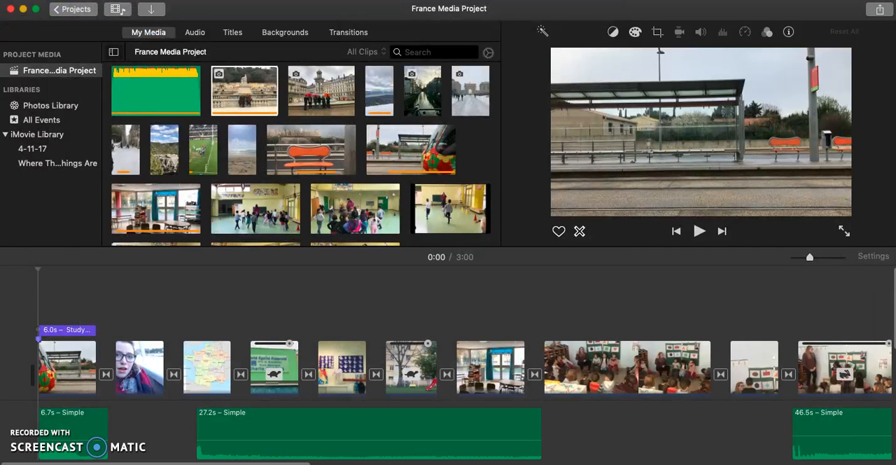
Import the video IMG_1736.MOV from the Paris folder into the project media.
{"action": "left_click", "coordinate": [76, 0]}
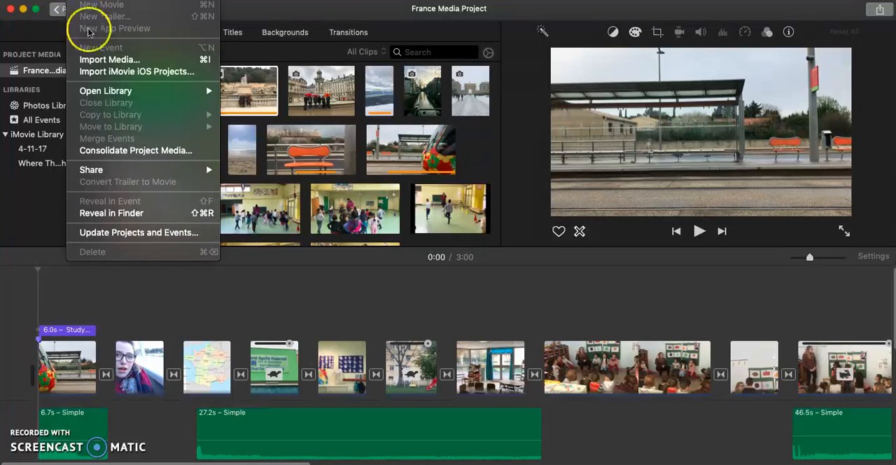
{"action": "left_click", "coordinate": [105, 60]}
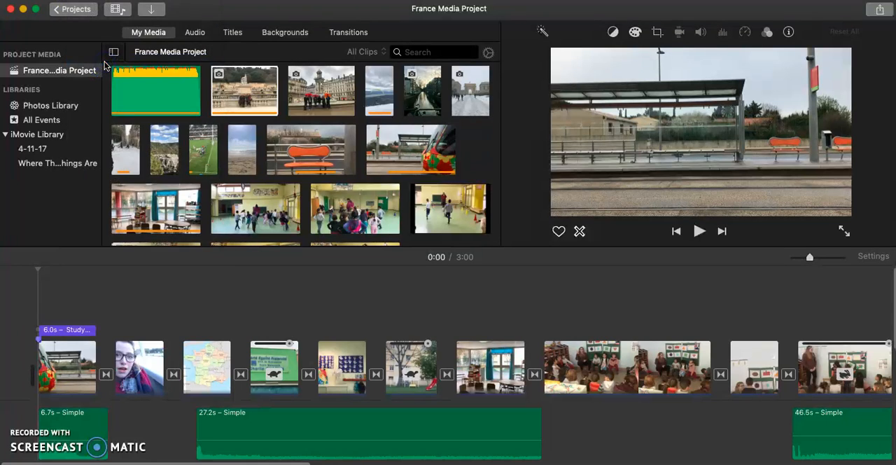
{"action": "scroll", "coordinate": [412, 337], "scroll_direction": "down", "scroll_amount": 10}
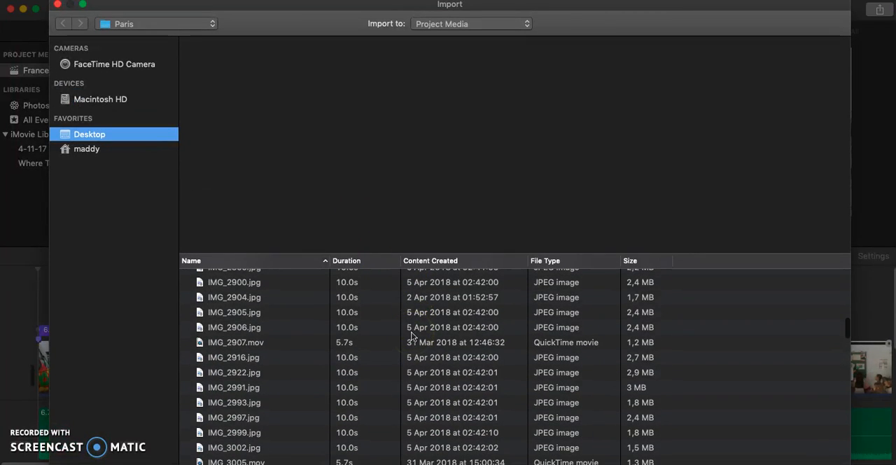
{"action": "scroll", "coordinate": [411, 337], "scroll_direction": "down", "scroll_amount": 10}
{"action": "scroll", "coordinate": [411, 327], "scroll_direction": "up", "scroll_amount": 4}
{"action": "scroll", "coordinate": [411, 327], "scroll_direction": "up", "scroll_amount": 10}
{"action": "left_click", "coordinate": [342, 319]}
{"action": "scroll", "coordinate": [342, 315], "scroll_direction": "up", "scroll_amount": 5}
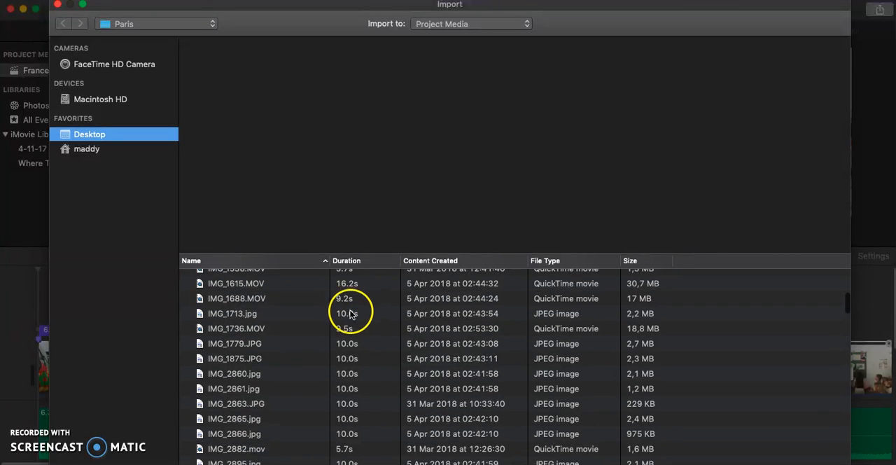
{"action": "left_click", "coordinate": [354, 329]}
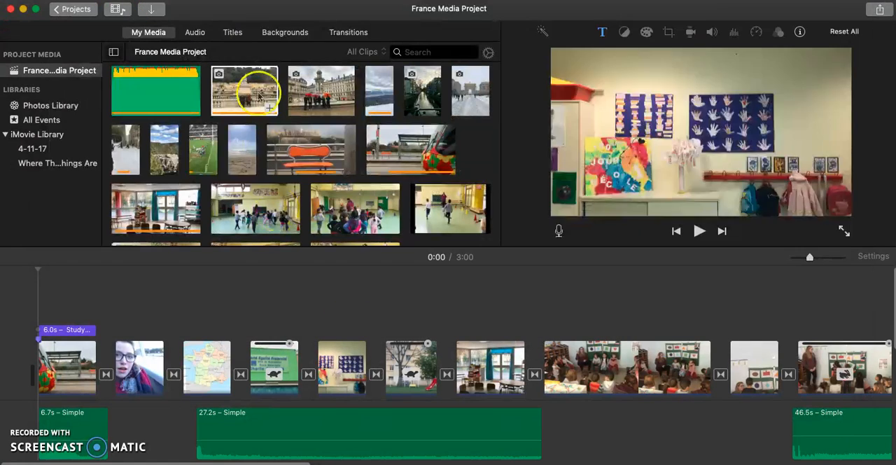
Insert the whole Eiffel Tower city-view clip into the timeline between the night-time Paris clip and the Great Blizzard of 2018 clip.
{"action": "scroll", "coordinate": [369, 158], "scroll_direction": "down", "scroll_amount": 5}
{"action": "scroll", "coordinate": [369, 158], "scroll_direction": "down", "scroll_amount": 10}
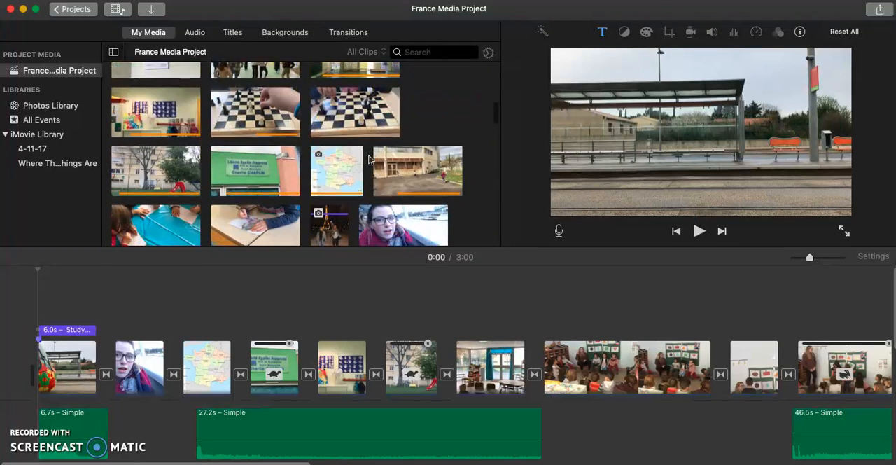
{"action": "scroll", "coordinate": [369, 158], "scroll_direction": "down", "scroll_amount": 3}
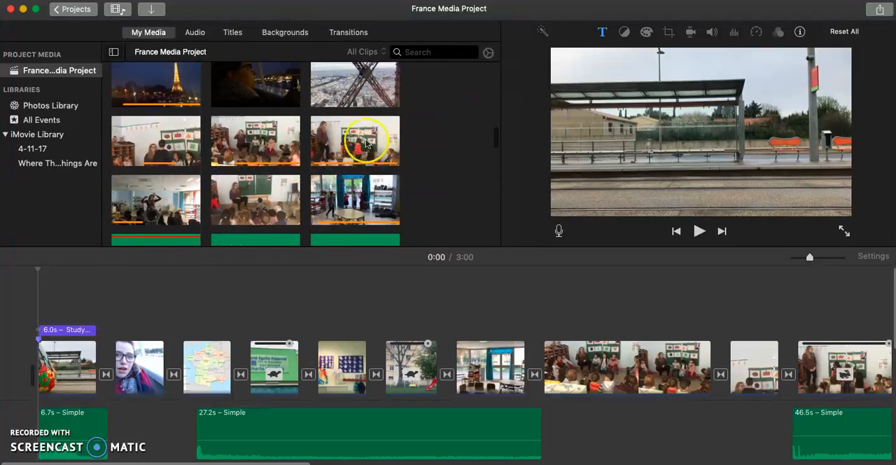
{"action": "scroll", "coordinate": [366, 142], "scroll_direction": "down", "scroll_amount": 8}
{"action": "scroll", "coordinate": [371, 155], "scroll_direction": "up", "scroll_amount": 8}
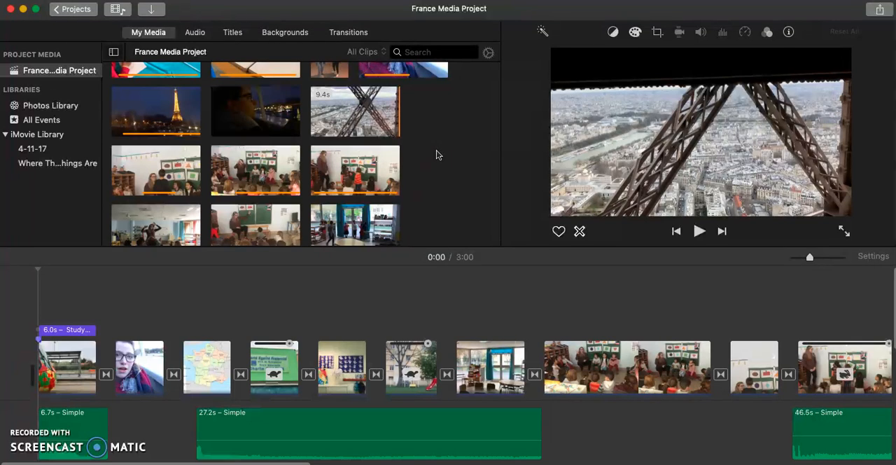
{"action": "left_click", "coordinate": [584, 392]}
{"action": "left_click", "coordinate": [741, 368]}
{"action": "scroll", "coordinate": [740, 370], "scroll_direction": "right", "scroll_amount": 6}
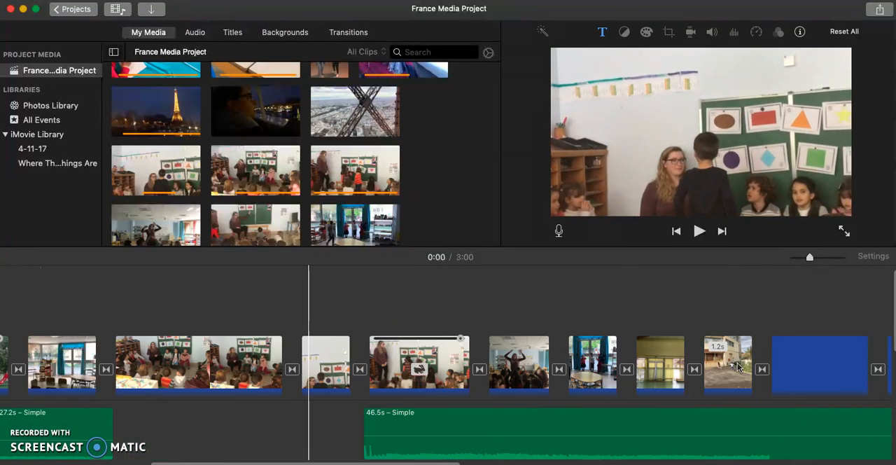
{"action": "scroll", "coordinate": [739, 366], "scroll_direction": "right", "scroll_amount": 3}
{"action": "left_click", "coordinate": [507, 371]}
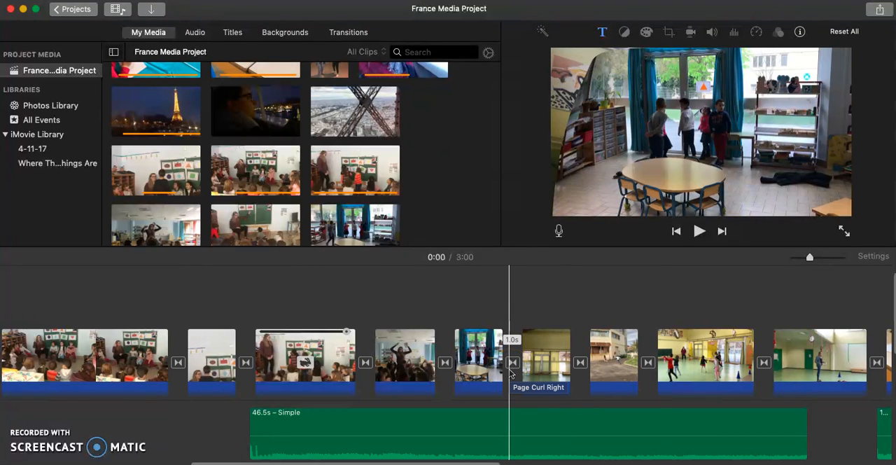
{"action": "scroll", "coordinate": [509, 373], "scroll_direction": "right", "scroll_amount": 15}
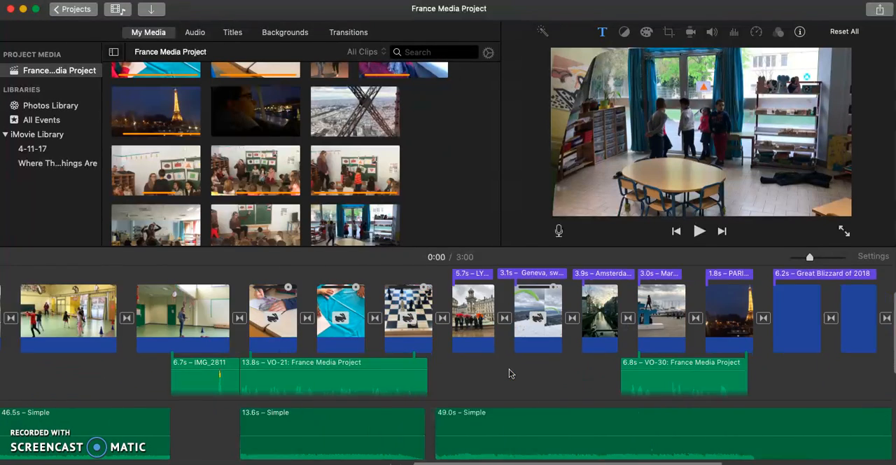
{"action": "scroll", "coordinate": [511, 373], "scroll_direction": "right", "scroll_amount": 4}
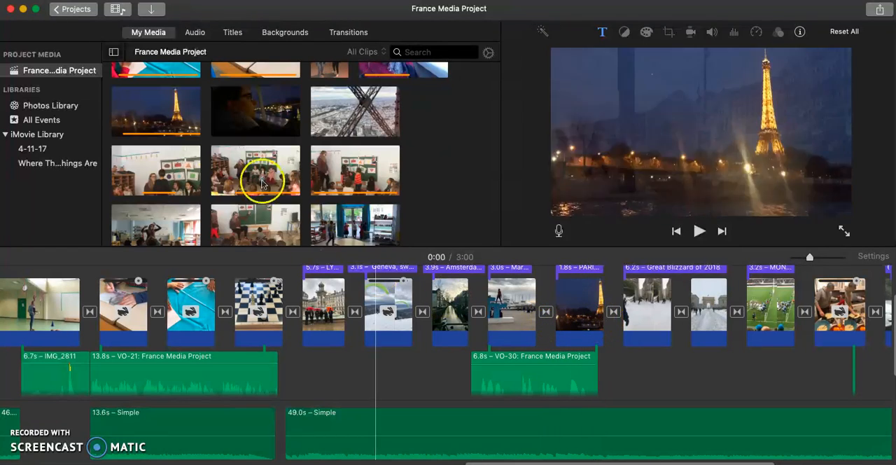
{"action": "left_click", "coordinate": [334, 114]}
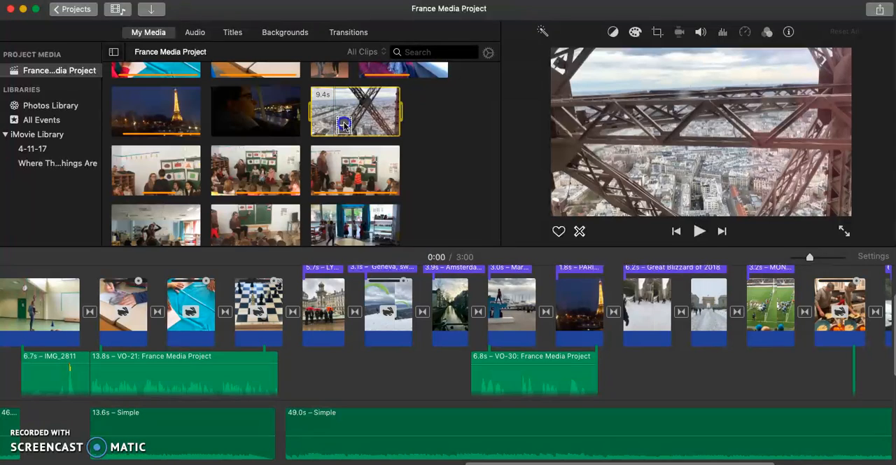
{"action": "left_click_drag", "start_coordinate": [522, 233], "coordinate": [606, 321]}
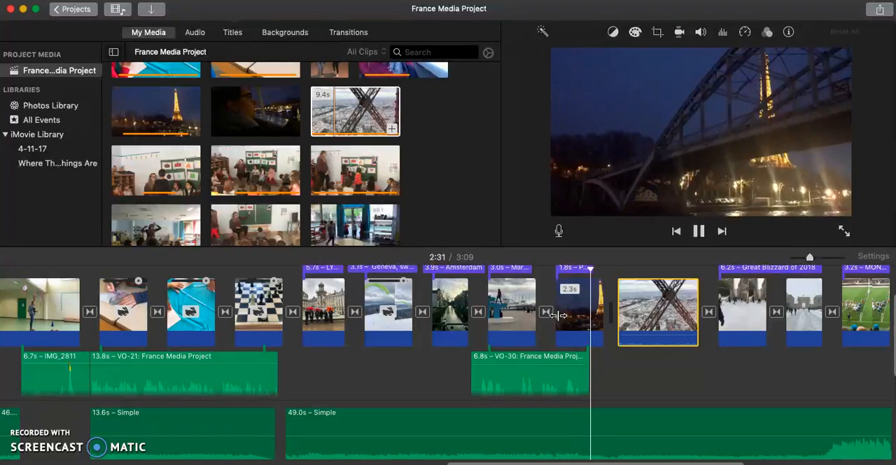
Stop playback and detach the audio from the newly inserted Eiffel Tower city-view clip in the timeline.
{"action": "key", "text": "space"}
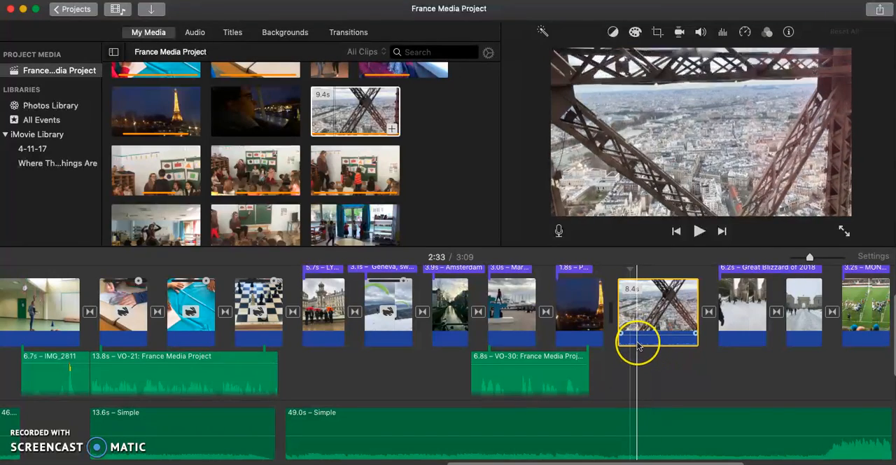
{"action": "left_click", "coordinate": [643, 335]}
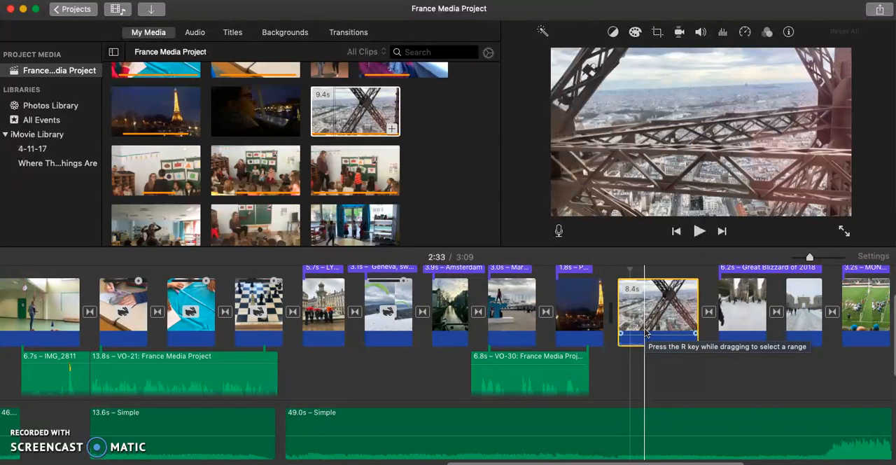
{"action": "left_click", "coordinate": [647, 321]}
{"action": "right_click", "coordinate": [647, 322]}
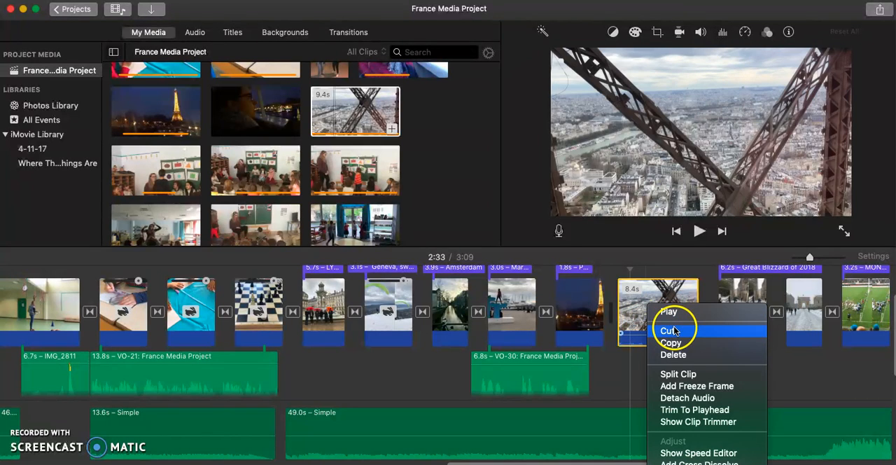
{"action": "left_click", "coordinate": [738, 399]}
Delete the detached IMG_1736 audio clip below the VO-36 voiceover in the timeline.
{"action": "left_click", "coordinate": [628, 373]}
{"action": "scroll", "coordinate": [625, 373], "scroll_direction": "down", "scroll_amount": 5}
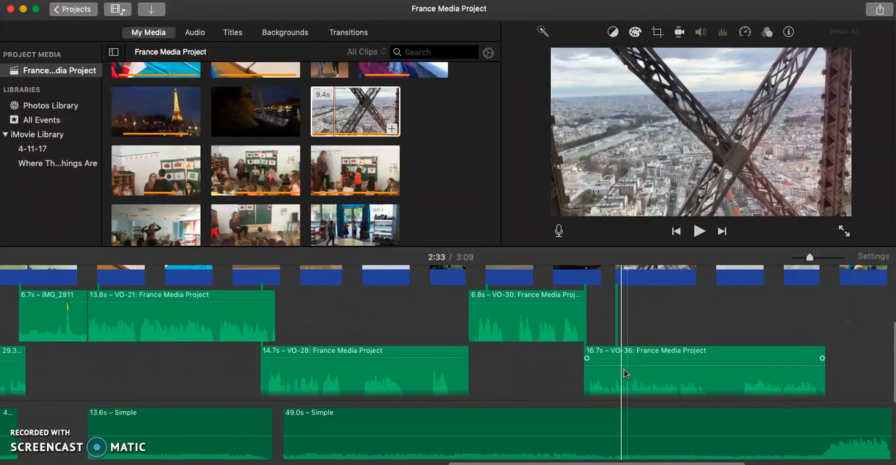
{"action": "scroll", "coordinate": [571, 307], "scroll_direction": "up", "scroll_amount": 5}
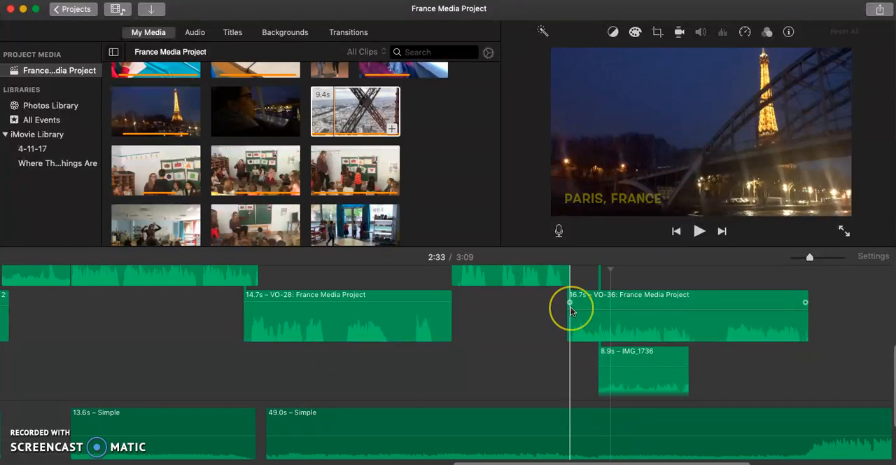
{"action": "scroll", "coordinate": [570, 307], "scroll_direction": "left", "scroll_amount": 5}
{"action": "scroll", "coordinate": [571, 307], "scroll_direction": "right", "scroll_amount": 6}
{"action": "left_click", "coordinate": [626, 360]}
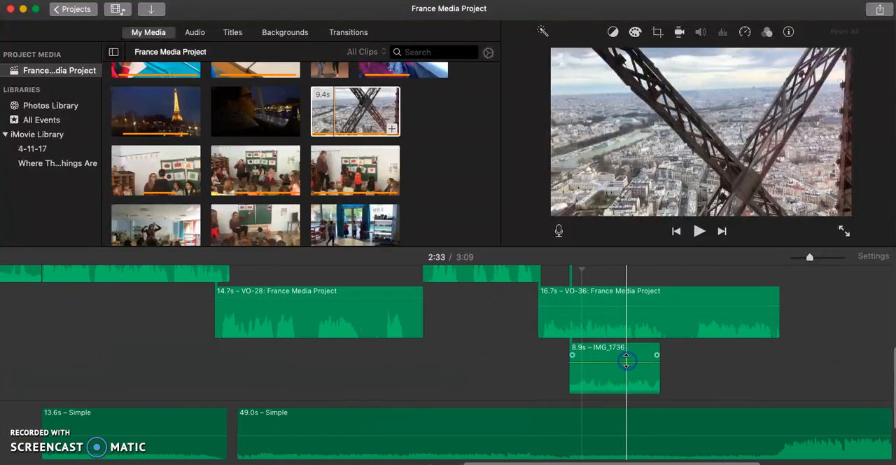
{"action": "left_click", "coordinate": [584, 367]}
{"action": "right_click", "coordinate": [585, 370]}
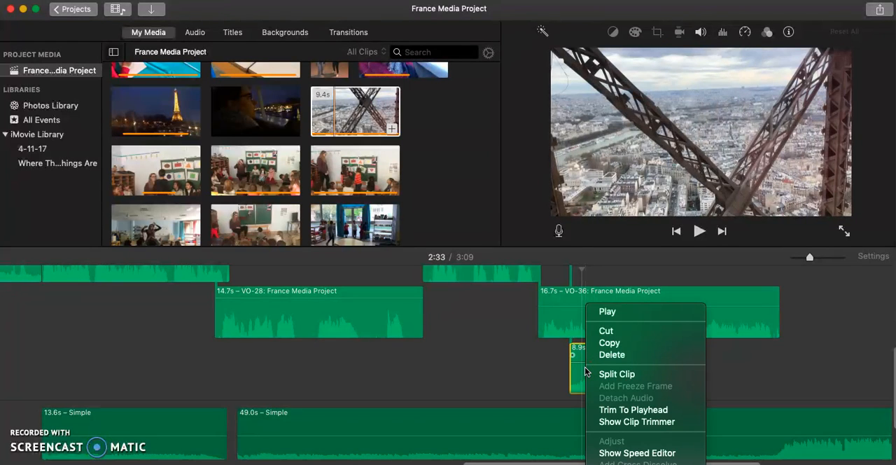
{"action": "left_click", "coordinate": [611, 354]}
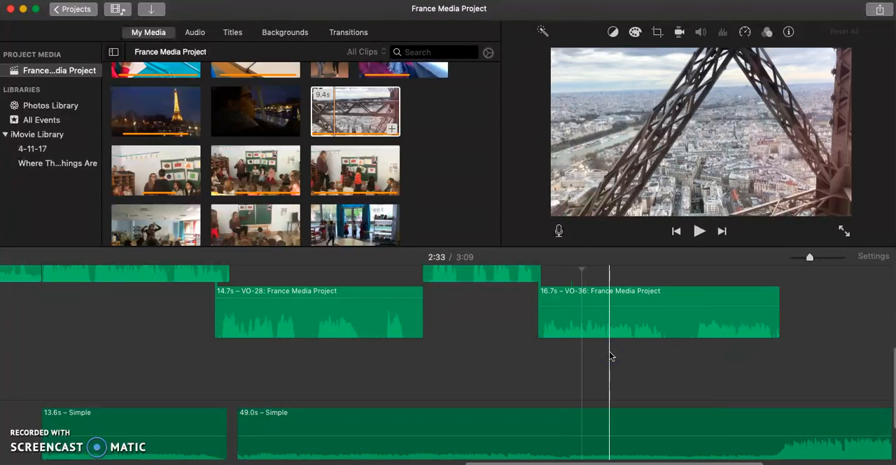
Play the timeline through the Eiffel Tower city-view clip to check its sound.
{"action": "left_click", "coordinate": [612, 376]}
{"action": "scroll", "coordinate": [611, 376], "scroll_direction": "up", "scroll_amount": 3}
{"action": "key", "text": "space"}
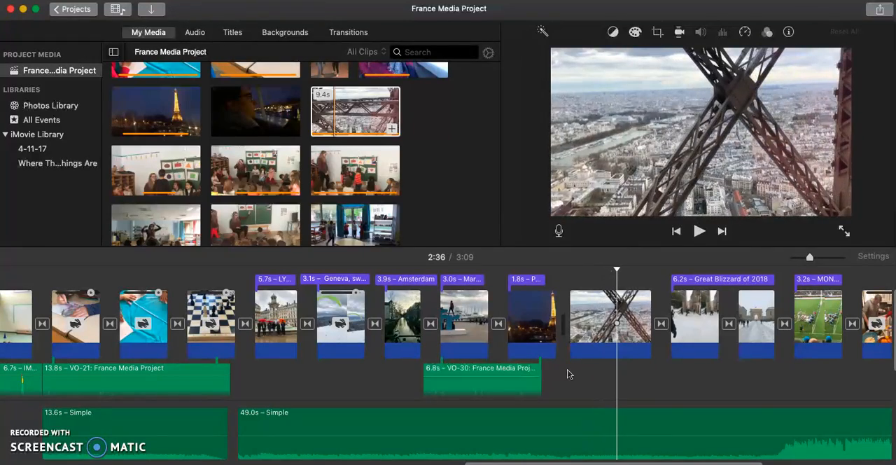
{"action": "scroll", "coordinate": [420, 360], "scroll_direction": "left", "scroll_amount": 2}
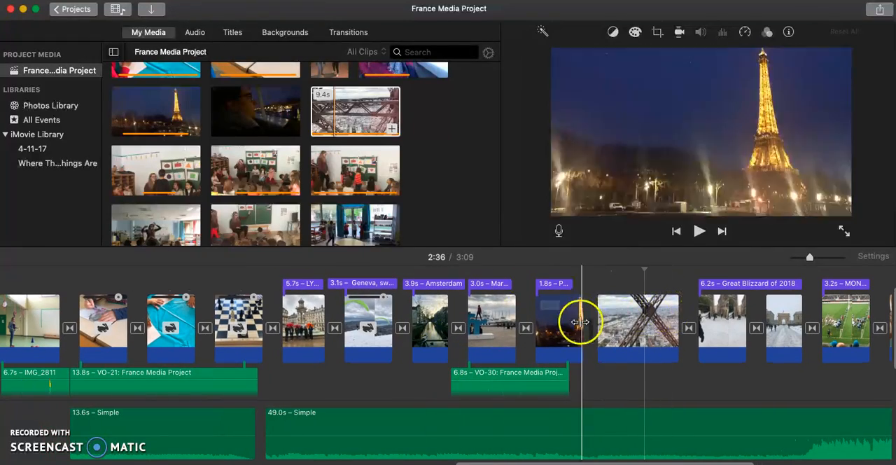
{"action": "left_click", "coordinate": [626, 330]}
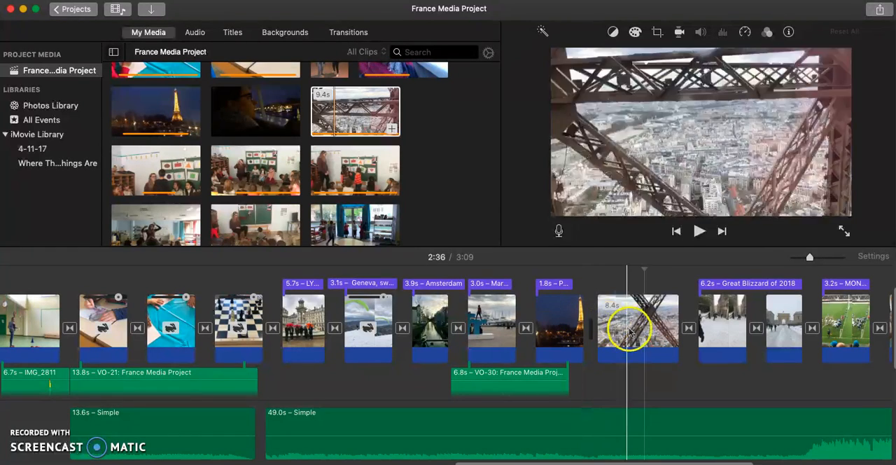
Examine the voiceover and Simple background music tracks along the timeline, playing the start of the 27.2 s music clip.
{"action": "scroll", "coordinate": [625, 360], "scroll_direction": "down", "scroll_amount": 3}
{"action": "scroll", "coordinate": [625, 360], "scroll_direction": "left", "scroll_amount": 3}
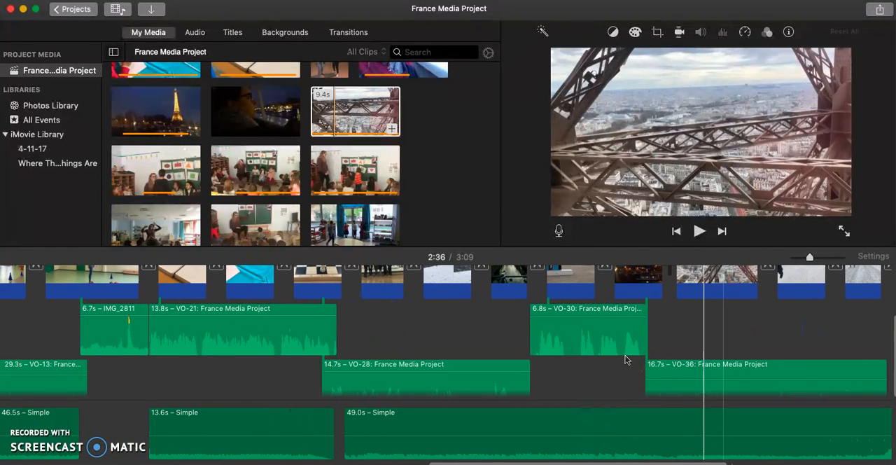
{"action": "scroll", "coordinate": [625, 360], "scroll_direction": "down", "scroll_amount": 2}
{"action": "scroll", "coordinate": [626, 360], "scroll_direction": "left", "scroll_amount": 10}
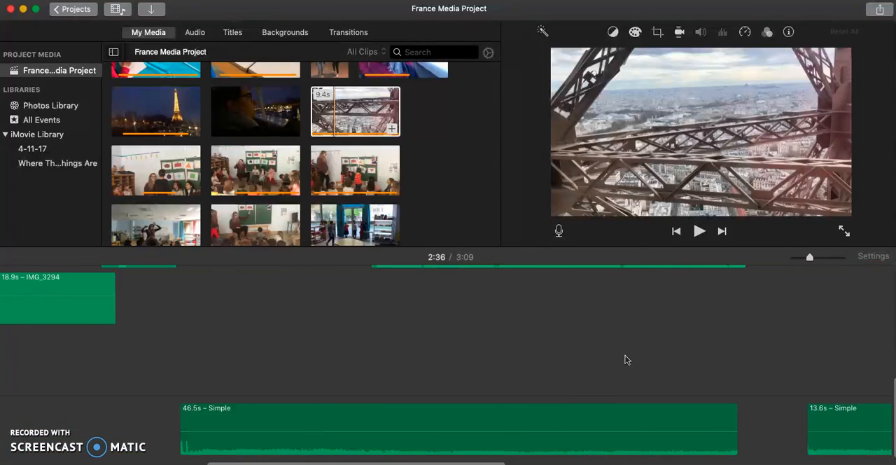
{"action": "scroll", "coordinate": [627, 360], "scroll_direction": "left", "scroll_amount": 5}
{"action": "scroll", "coordinate": [172, 368], "scroll_direction": "left", "scroll_amount": 4}
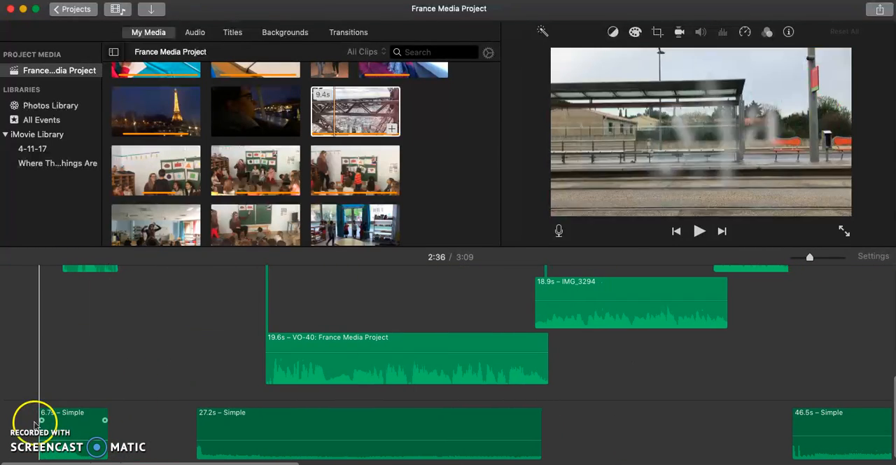
{"action": "left_click", "coordinate": [190, 435]}
{"action": "key", "text": "space"}
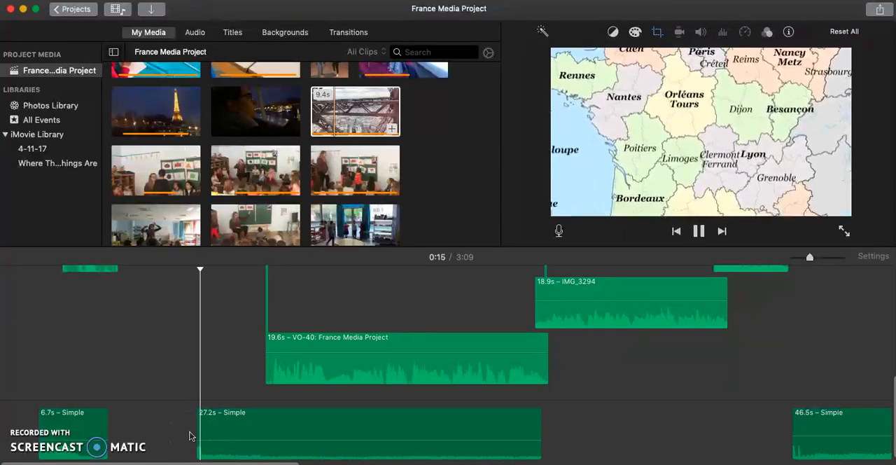
{"action": "key", "text": "space"}
{"action": "scroll", "coordinate": [570, 449], "scroll_direction": "right", "scroll_amount": 5}
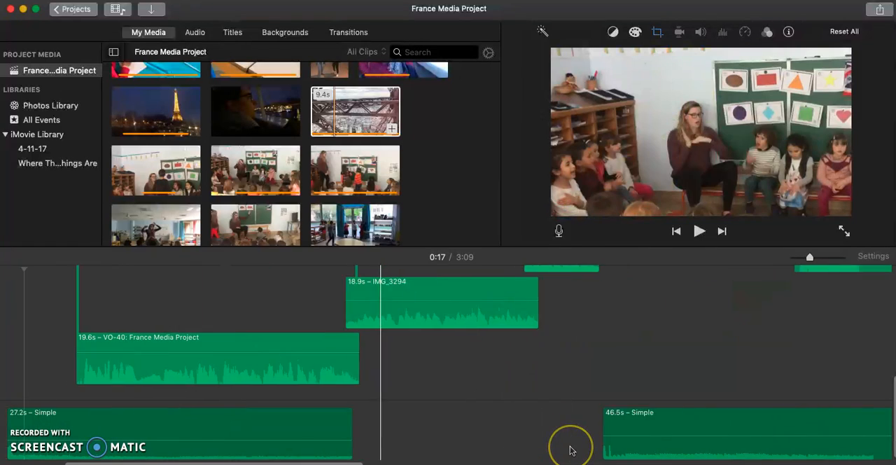
{"action": "scroll", "coordinate": [570, 449], "scroll_direction": "right", "scroll_amount": 8}
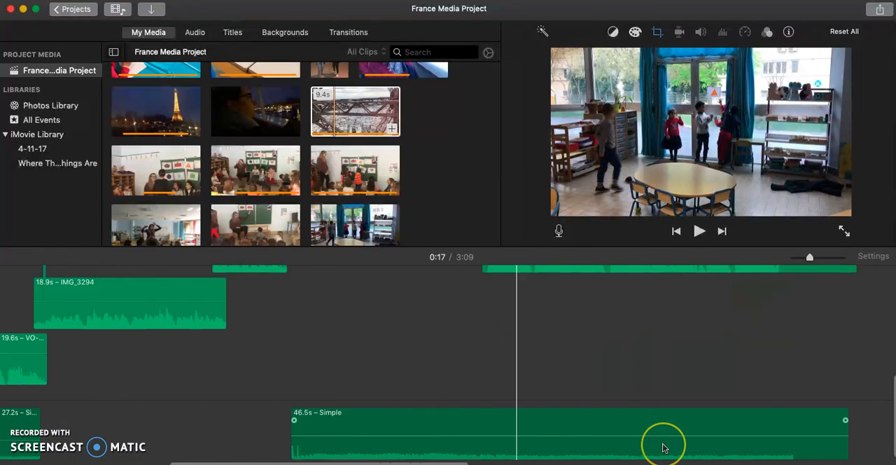
Examine the voiceover and Simple background music tracks through the rest of the timeline up to the closing thank-you title.
{"action": "scroll", "coordinate": [664, 448], "scroll_direction": "right", "scroll_amount": 6}
{"action": "scroll", "coordinate": [664, 448], "scroll_direction": "up", "scroll_amount": 5}
{"action": "scroll", "coordinate": [664, 448], "scroll_direction": "left", "scroll_amount": 3}
{"action": "scroll", "coordinate": [664, 450], "scroll_direction": "up", "scroll_amount": 1}
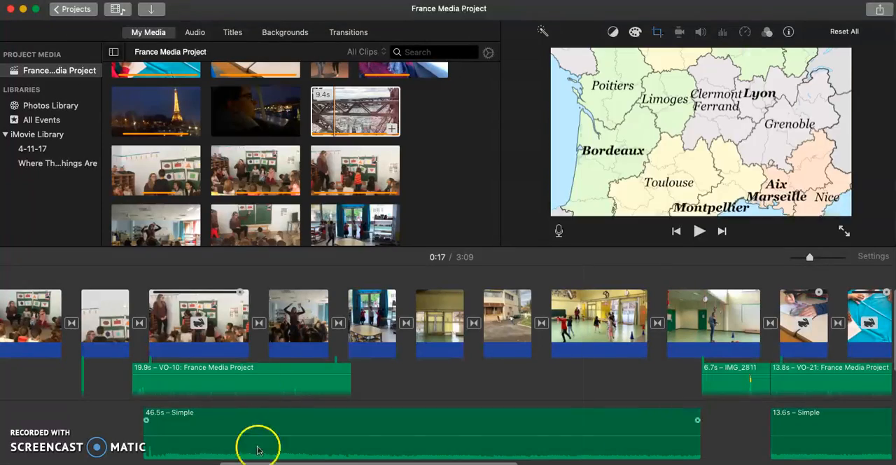
{"action": "scroll", "coordinate": [184, 351], "scroll_direction": "left", "scroll_amount": 15}
{"action": "scroll", "coordinate": [185, 351], "scroll_direction": "right", "scroll_amount": 15}
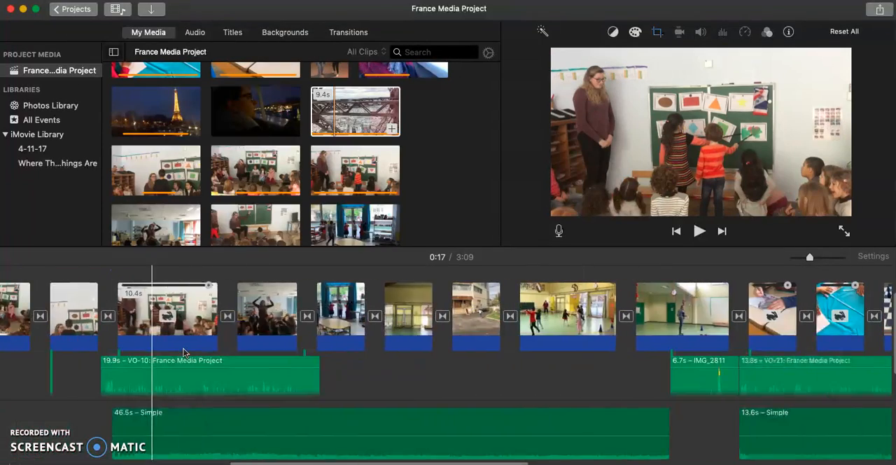
{"action": "left_click", "coordinate": [558, 287]}
{"action": "scroll", "coordinate": [558, 287], "scroll_direction": "down", "scroll_amount": 3}
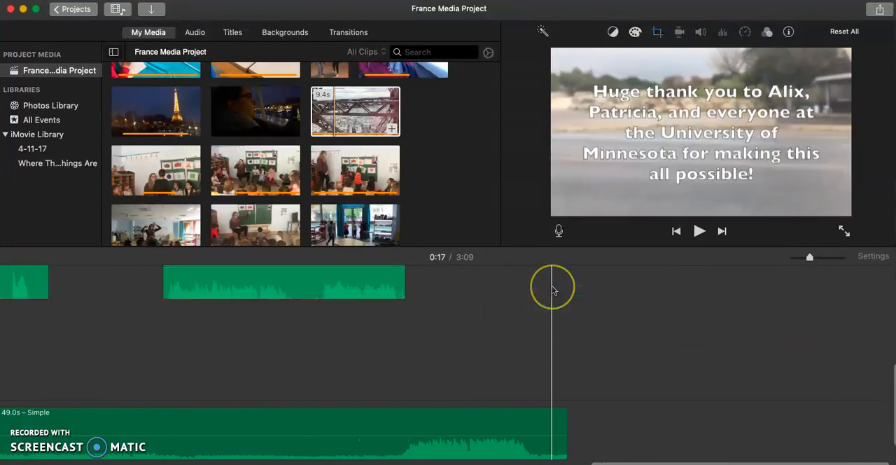
{"action": "scroll", "coordinate": [470, 355], "scroll_direction": "up", "scroll_amount": 3}
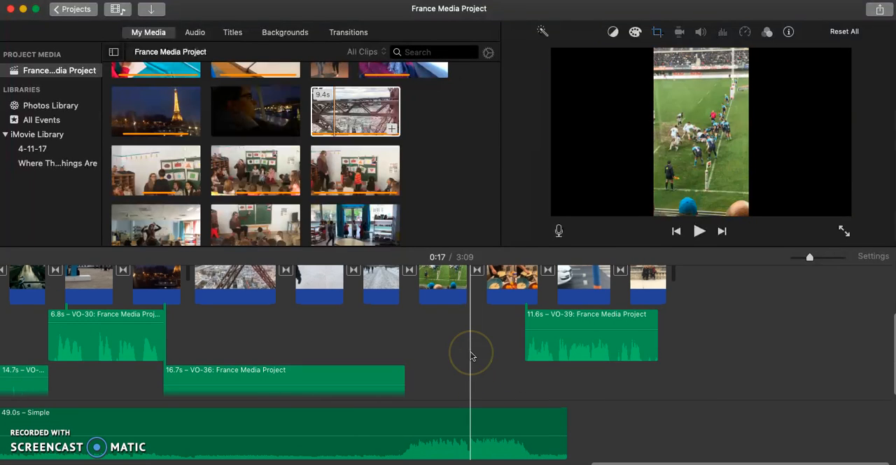
Open the built-in sound effects in the audio library and list the Sound Effects folder.
{"action": "left_click", "coordinate": [194, 35]}
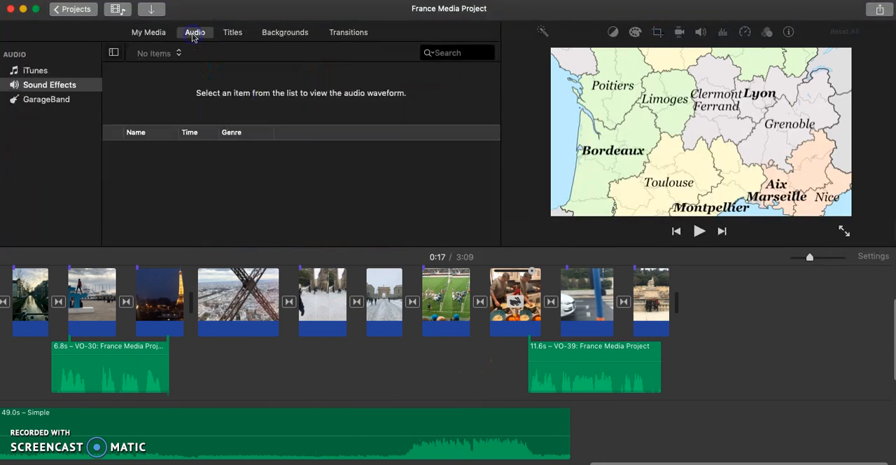
{"action": "left_click", "coordinate": [59, 83]}
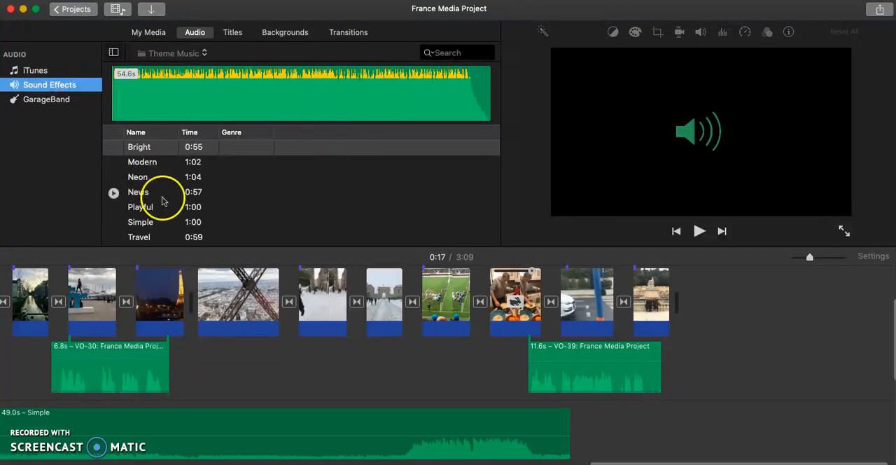
{"action": "left_click", "coordinate": [176, 55]}
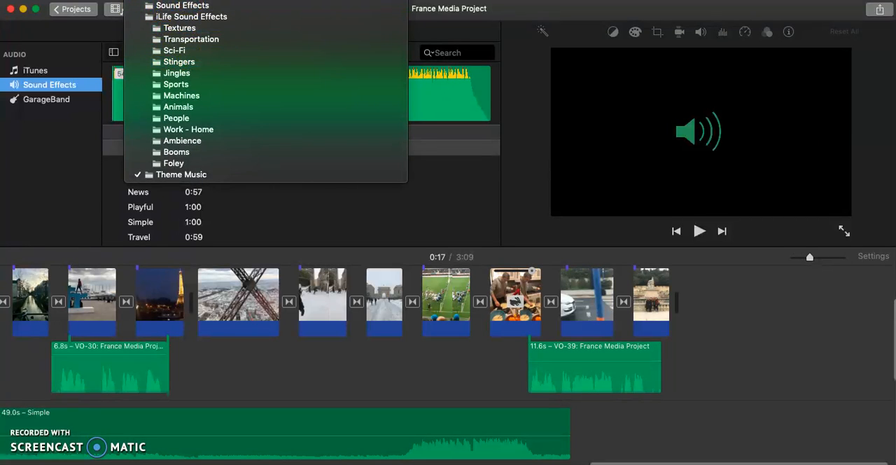
{"action": "left_click", "coordinate": [246, 10]}
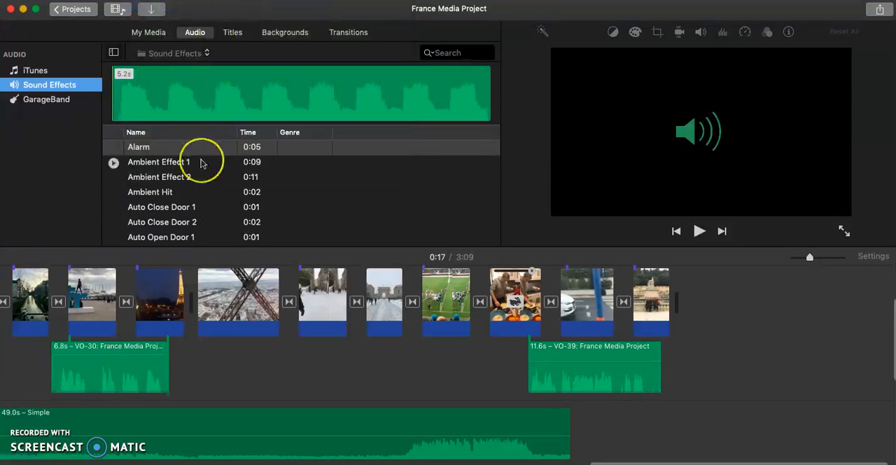
Browse the Sound Effects list and preview the Geese sound.
{"action": "scroll", "coordinate": [204, 158], "scroll_direction": "down", "scroll_amount": 5}
{"action": "scroll", "coordinate": [232, 224], "scroll_direction": "down", "scroll_amount": 10}
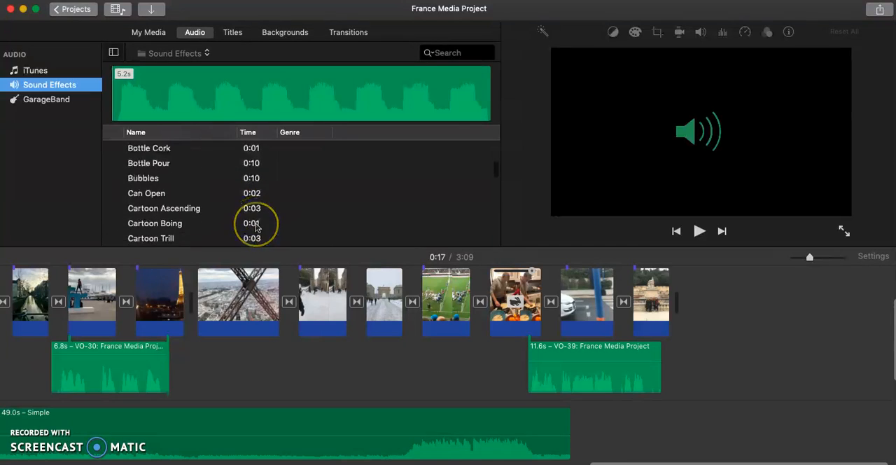
{"action": "scroll", "coordinate": [207, 221], "scroll_direction": "down", "scroll_amount": 3}
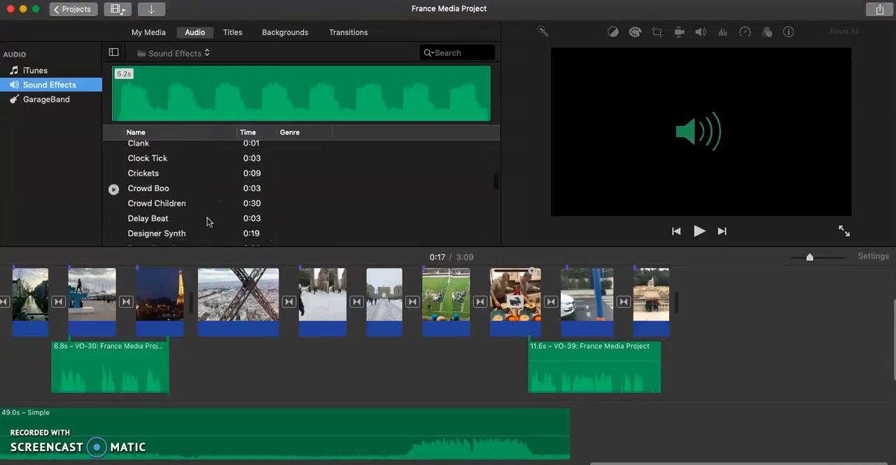
{"action": "scroll", "coordinate": [313, 217], "scroll_direction": "down", "scroll_amount": 5}
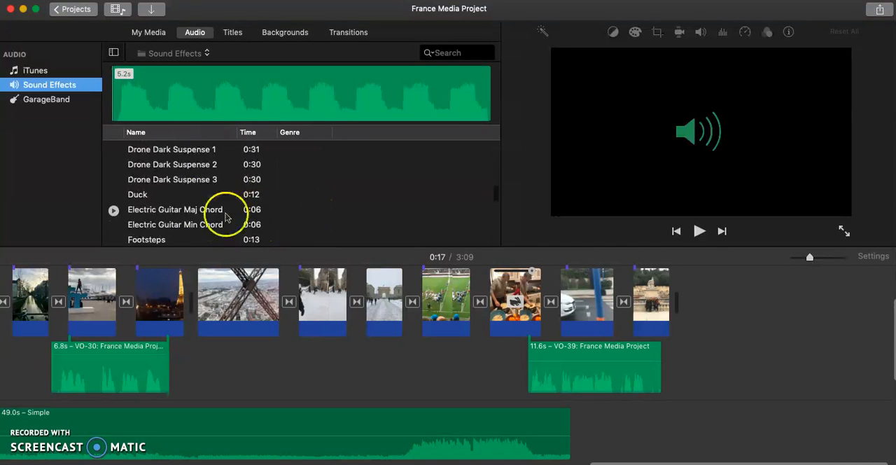
{"action": "scroll", "coordinate": [200, 218], "scroll_direction": "down", "scroll_amount": 1}
{"action": "scroll", "coordinate": [201, 219], "scroll_direction": "down", "scroll_amount": 1}
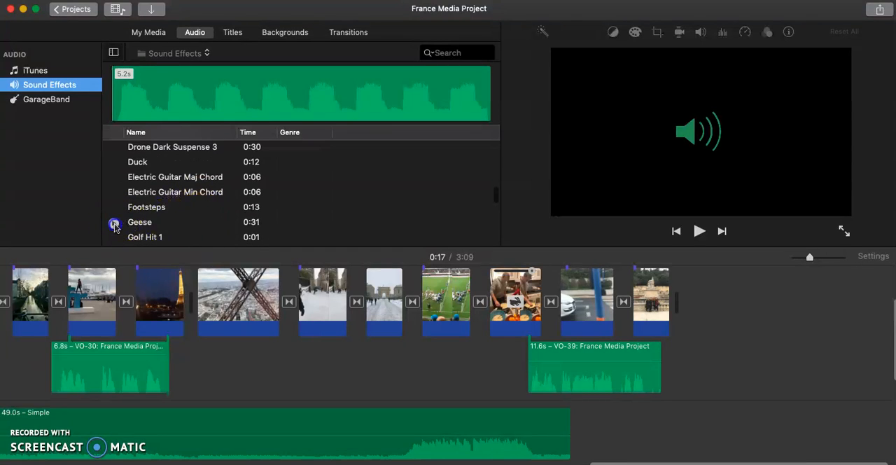
{"action": "left_click", "coordinate": [114, 224]}
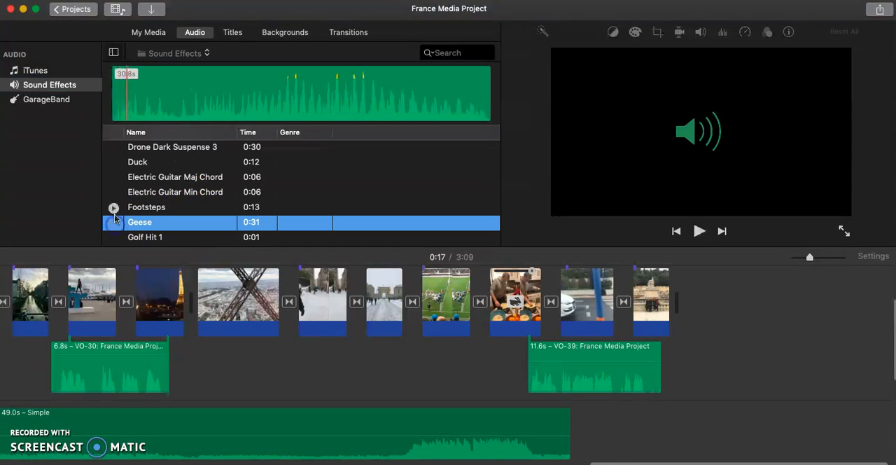
{"action": "scroll", "coordinate": [114, 210], "scroll_direction": "down", "scroll_amount": 10}
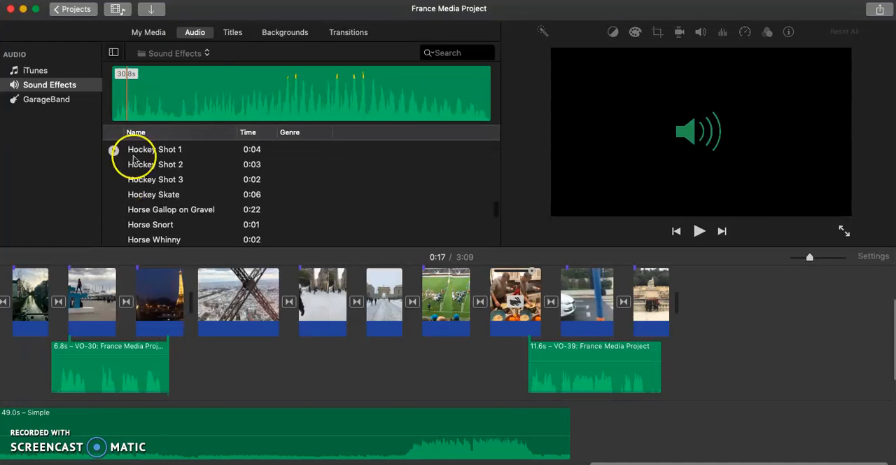
Show the Theme Music folder of the audio library and look through its tracks.
{"action": "left_click", "coordinate": [197, 56]}
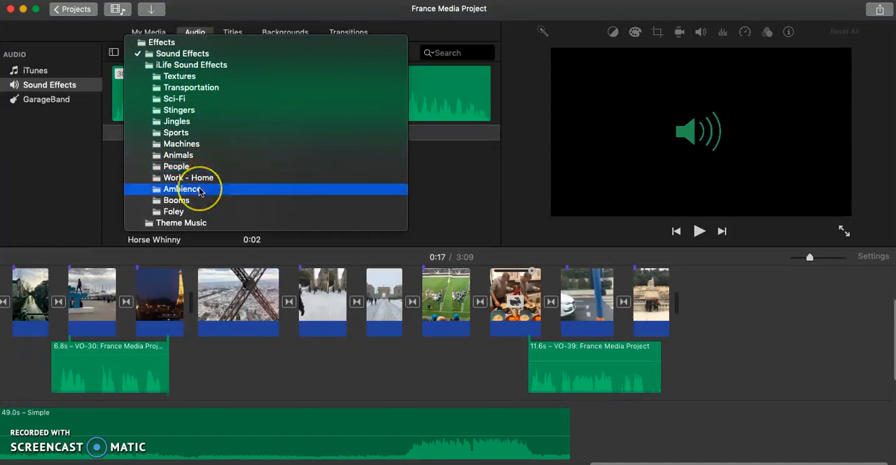
{"action": "left_click", "coordinate": [200, 223]}
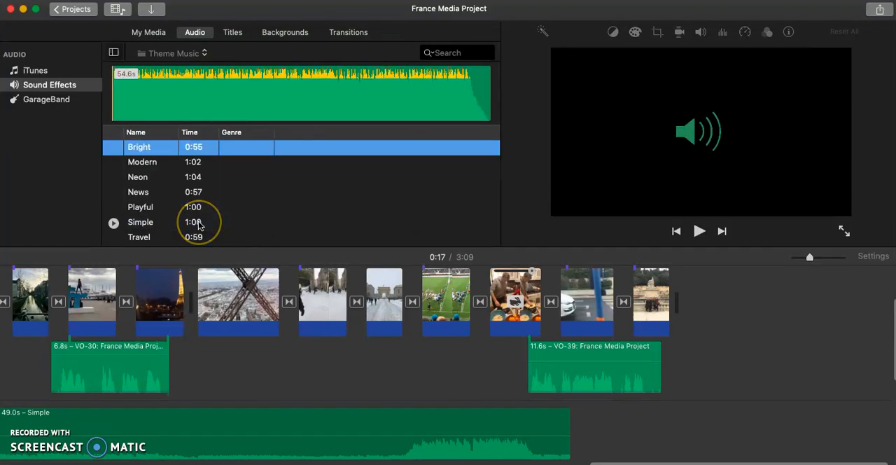
{"action": "scroll", "coordinate": [168, 199], "scroll_direction": "down", "scroll_amount": 1}
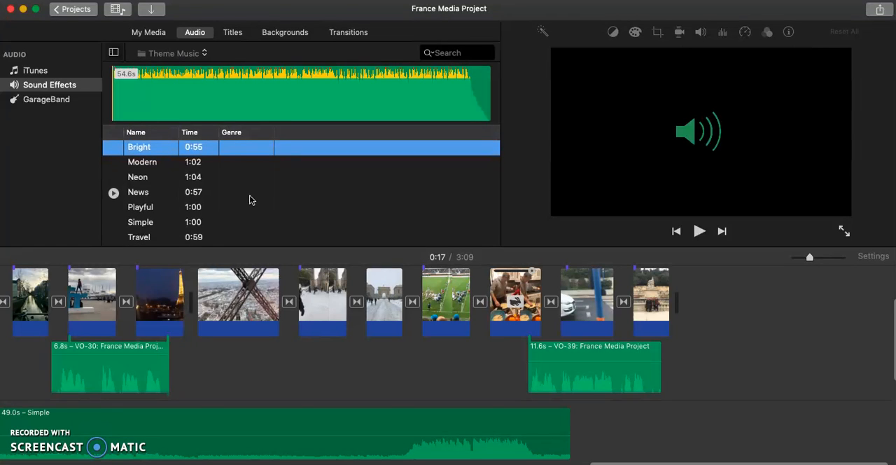
Switch the audio library to the Transportation folder of the iLife Sound Effects.
{"action": "left_click", "coordinate": [185, 56]}
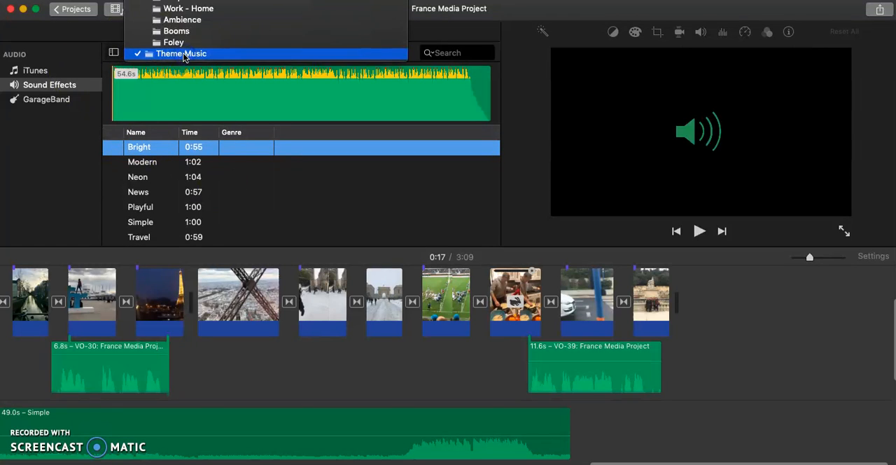
{"action": "scroll", "coordinate": [187, 35], "scroll_direction": "up", "scroll_amount": 5}
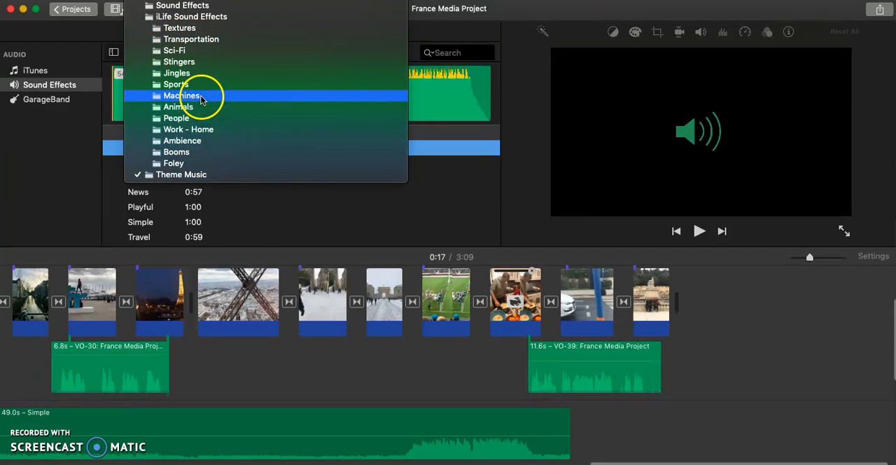
{"action": "left_click", "coordinate": [213, 41]}
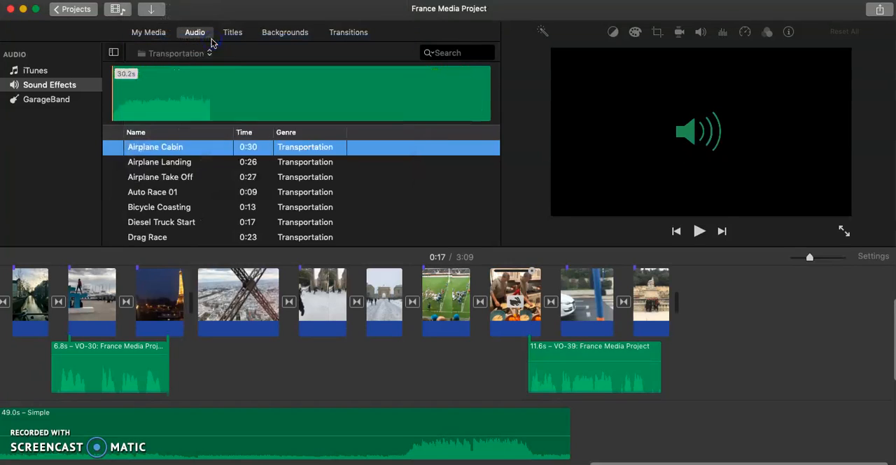
Look through the Transportation sound effects and preview Airplane Take Off.
{"action": "scroll", "coordinate": [131, 180], "scroll_direction": "down", "scroll_amount": 5}
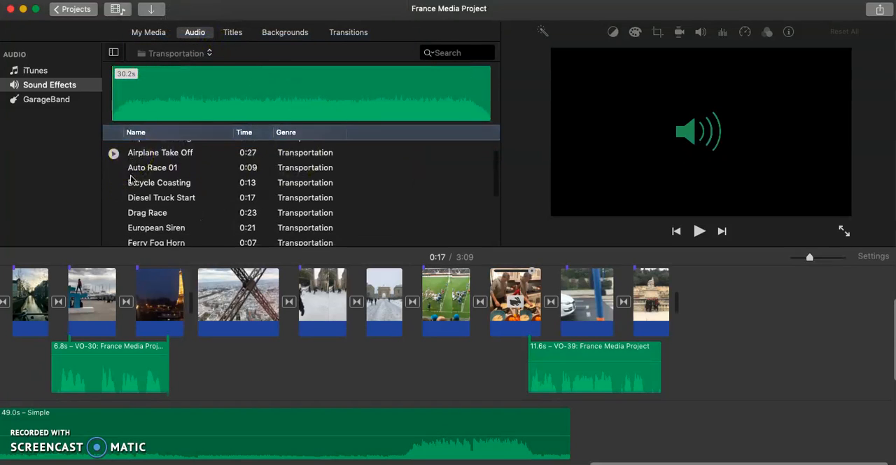
{"action": "scroll", "coordinate": [131, 180], "scroll_direction": "down", "scroll_amount": 2}
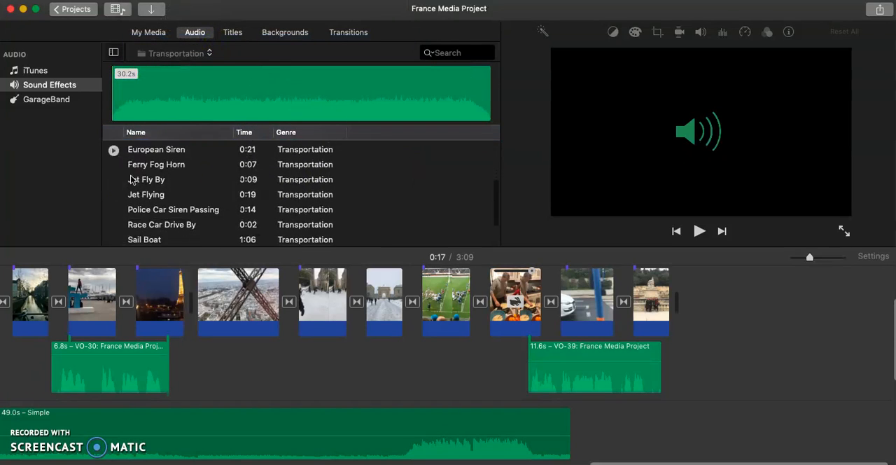
{"action": "scroll", "coordinate": [131, 180], "scroll_direction": "down", "scroll_amount": 3}
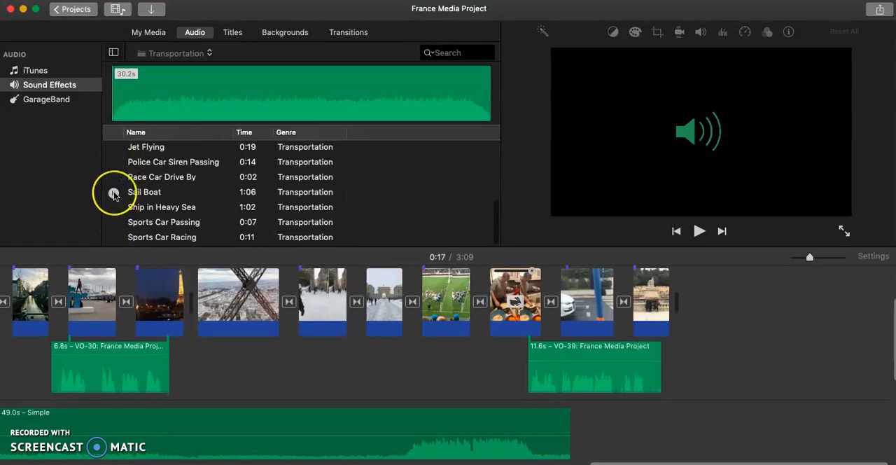
{"action": "scroll", "coordinate": [114, 195], "scroll_direction": "up", "scroll_amount": 6}
{"action": "scroll", "coordinate": [114, 175], "scroll_direction": "up", "scroll_amount": 4}
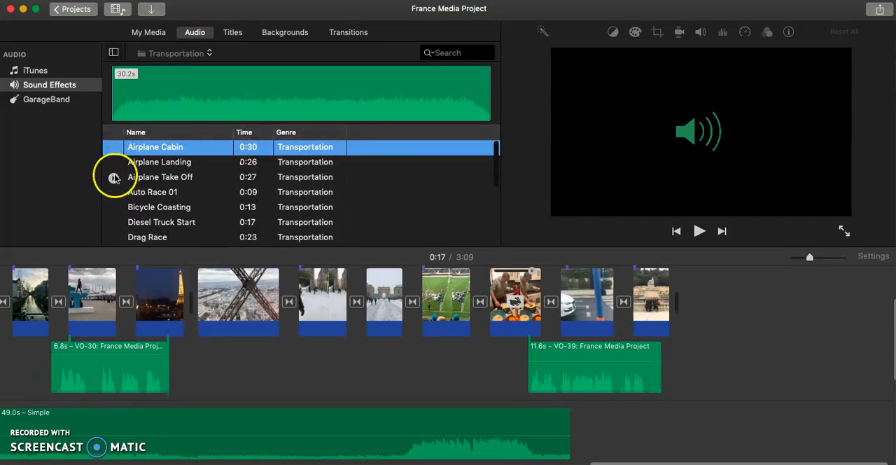
{"action": "left_click", "coordinate": [114, 178]}
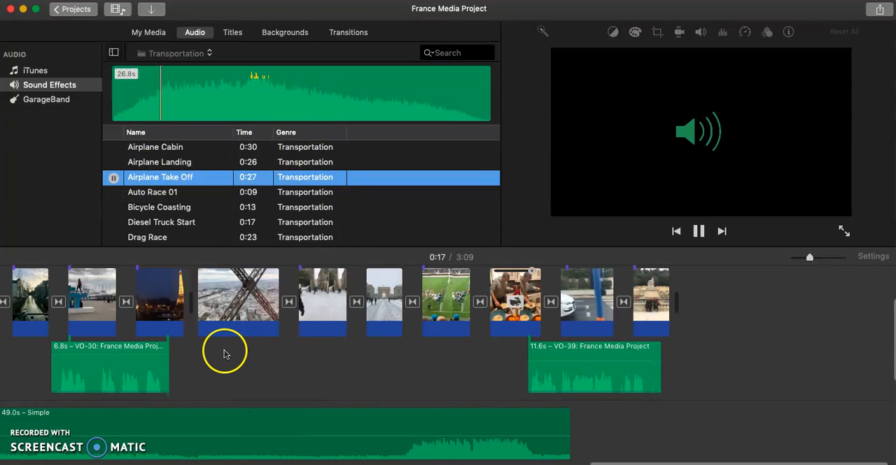
Add the Airplane Take Off sound below the first clip at the start of the timeline and trim its end to 5.1 s.
{"action": "scroll", "coordinate": [380, 364], "scroll_direction": "left", "scroll_amount": 10}
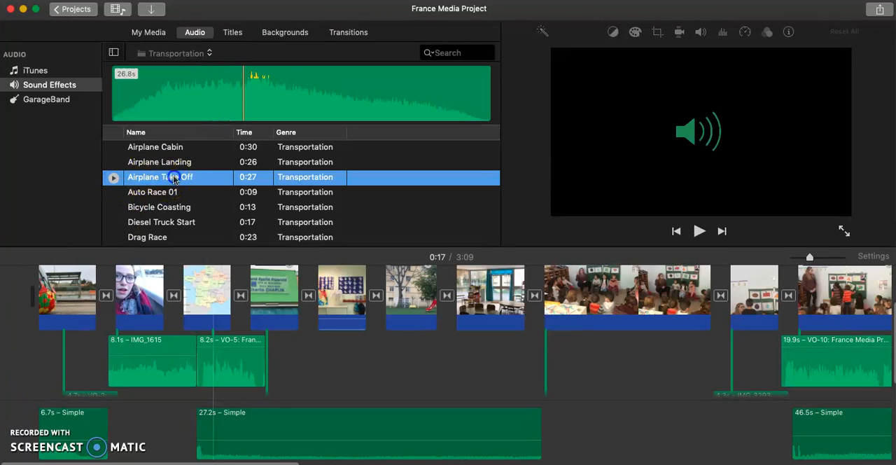
{"action": "left_click_drag", "start_coordinate": [29, 377], "coordinate": [21, 399]}
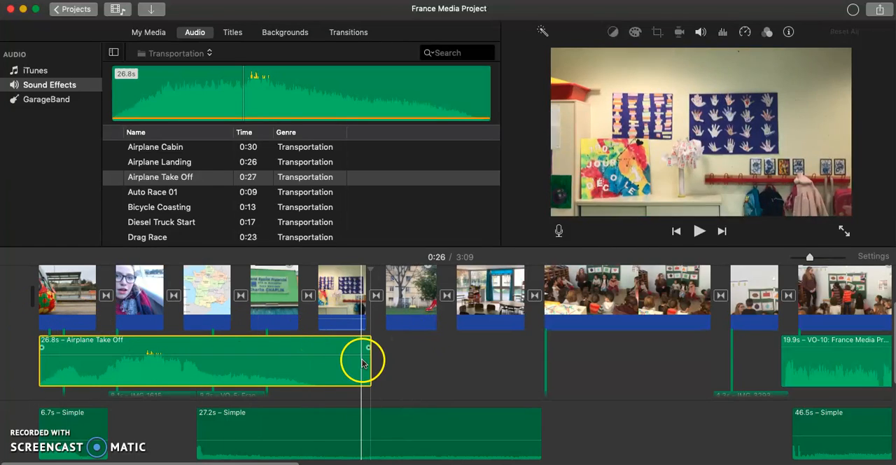
{"action": "left_click_drag", "start_coordinate": [371, 363], "coordinate": [87, 355]}
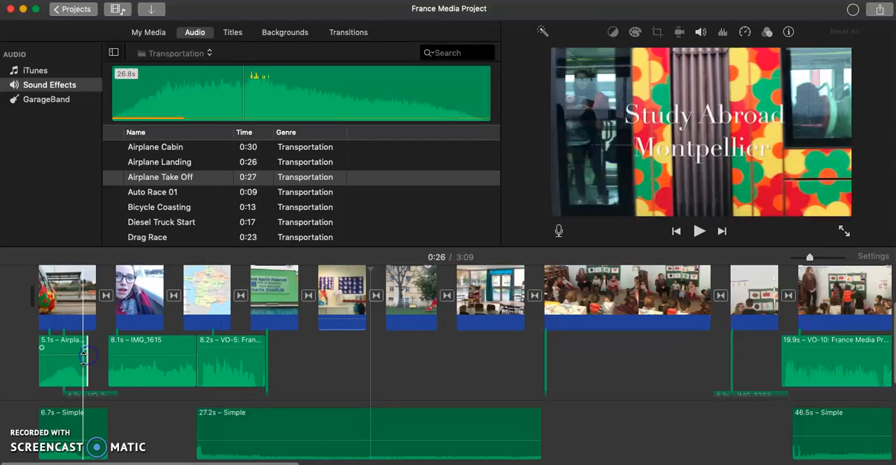
Play the project's opening to check the trimmed Airplane Take Off sound.
{"action": "left_click", "coordinate": [70, 369]}
{"action": "left_click", "coordinate": [33, 364]}
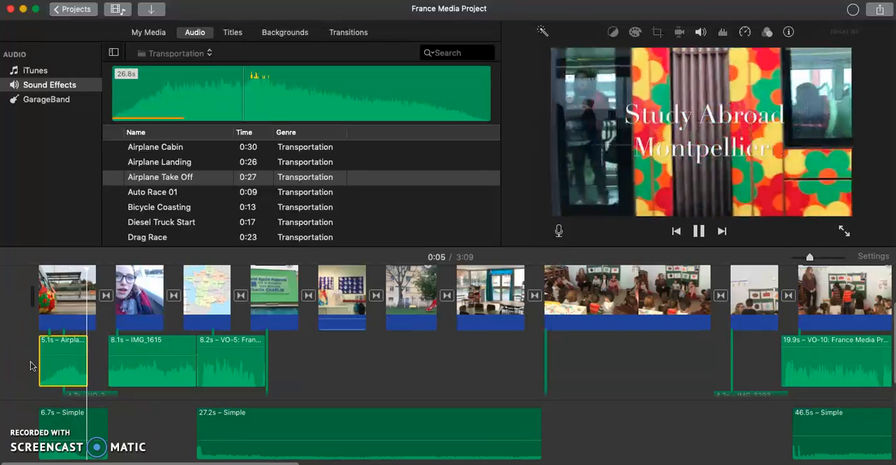
{"action": "left_click", "coordinate": [31, 364]}
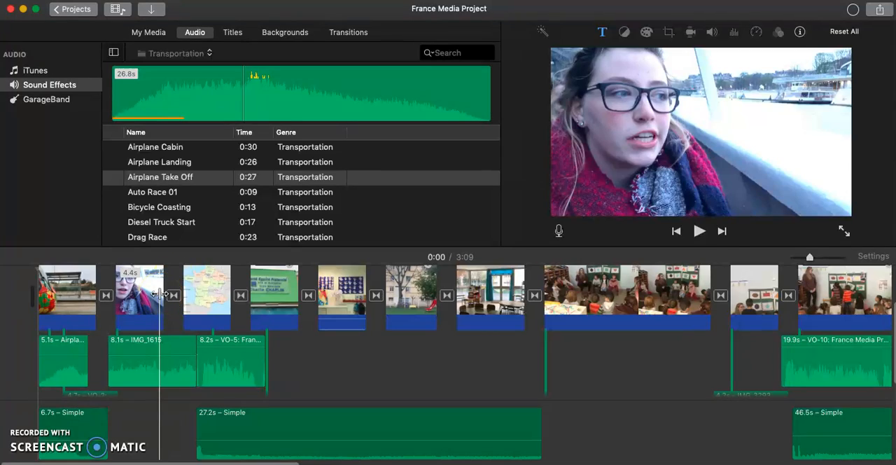
Replay the Study Abroad Montpellier opening and look over the clips and audio along the timeline.
{"action": "left_click", "coordinate": [674, 350]}
{"action": "scroll", "coordinate": [673, 353], "scroll_direction": "right", "scroll_amount": 10}
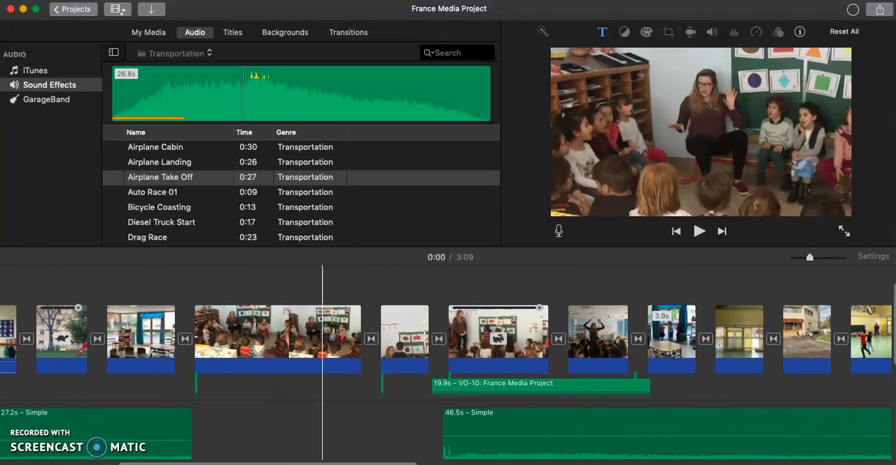
{"action": "left_click", "coordinate": [732, 339]}
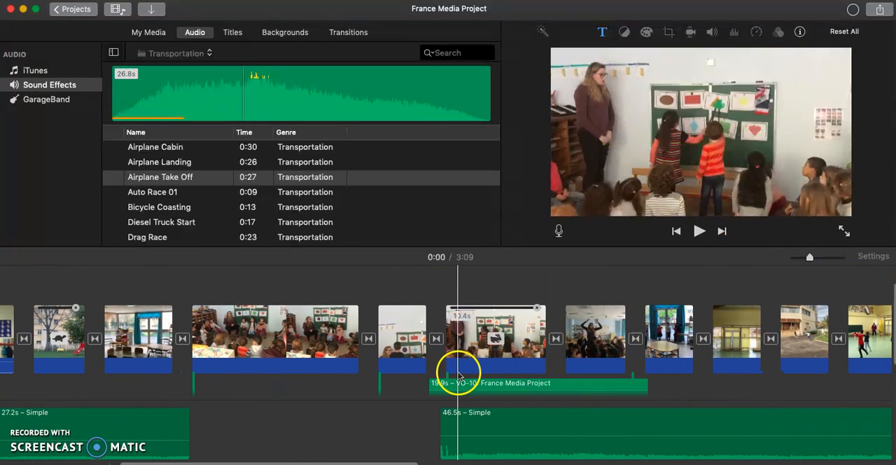
{"action": "scroll", "coordinate": [456, 367], "scroll_direction": "left", "scroll_amount": 10}
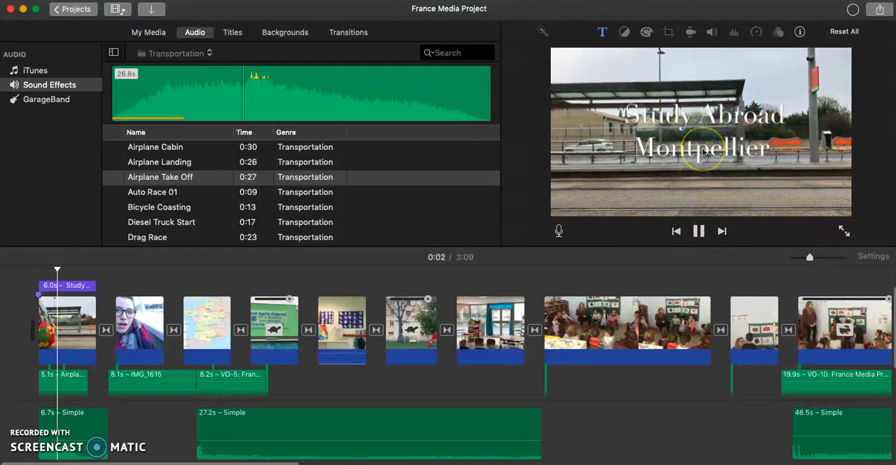
{"action": "left_click", "coordinate": [201, 336]}
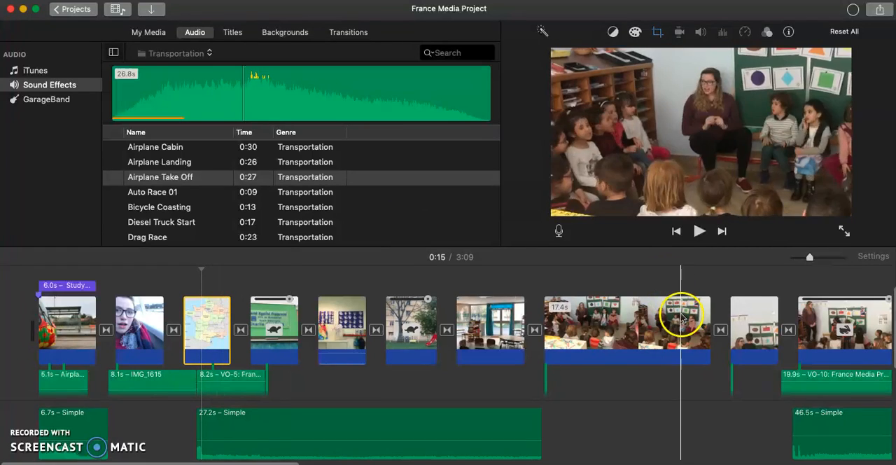
{"action": "scroll", "coordinate": [777, 332], "scroll_direction": "right", "scroll_amount": 5}
{"action": "scroll", "coordinate": [786, 338], "scroll_direction": "right", "scroll_amount": 10}
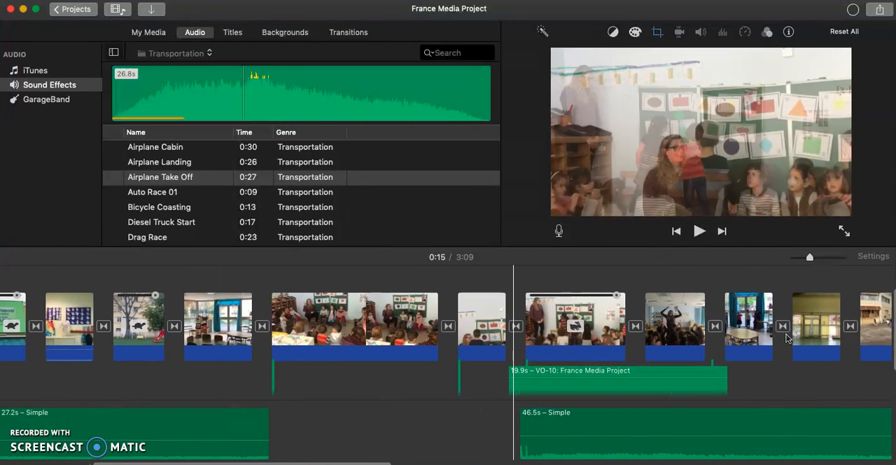
Look over the travel clips toward the end of the timeline and the voiceovers and music beneath them.
{"action": "scroll", "coordinate": [785, 338], "scroll_direction": "right", "scroll_amount": 10}
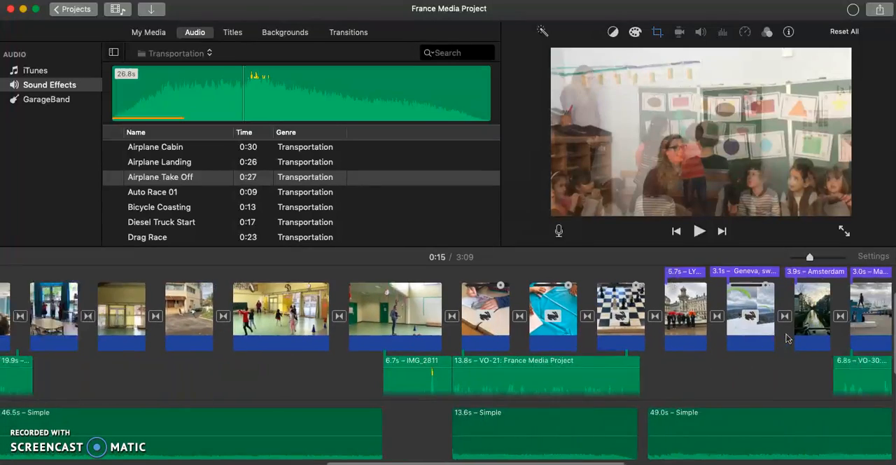
{"action": "left_click", "coordinate": [779, 324]}
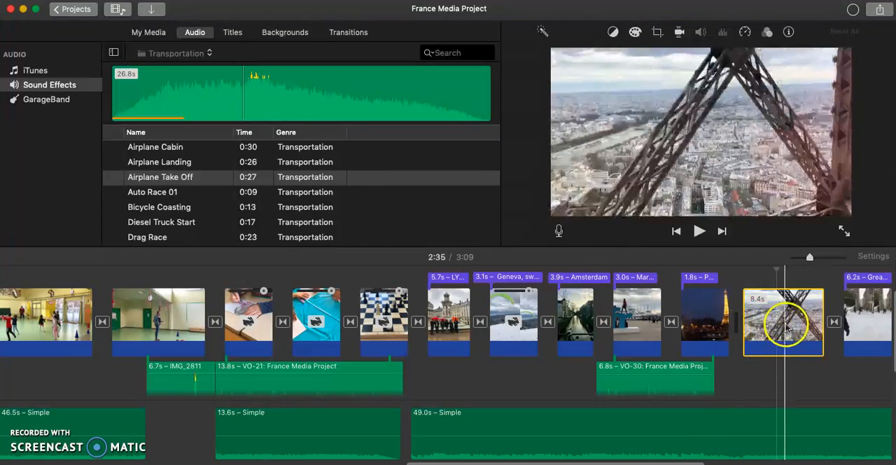
{"action": "scroll", "coordinate": [750, 367], "scroll_direction": "down", "scroll_amount": 3}
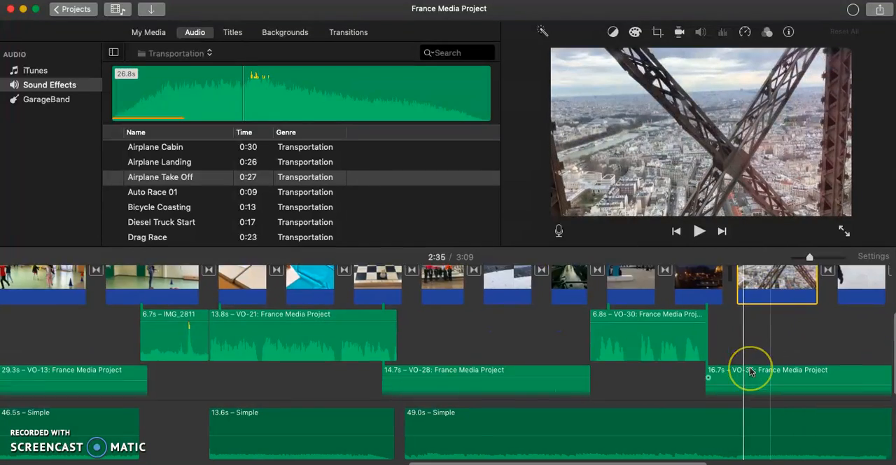
{"action": "scroll", "coordinate": [750, 367], "scroll_direction": "down", "scroll_amount": 1}
{"action": "scroll", "coordinate": [750, 366], "scroll_direction": "up", "scroll_amount": 1}
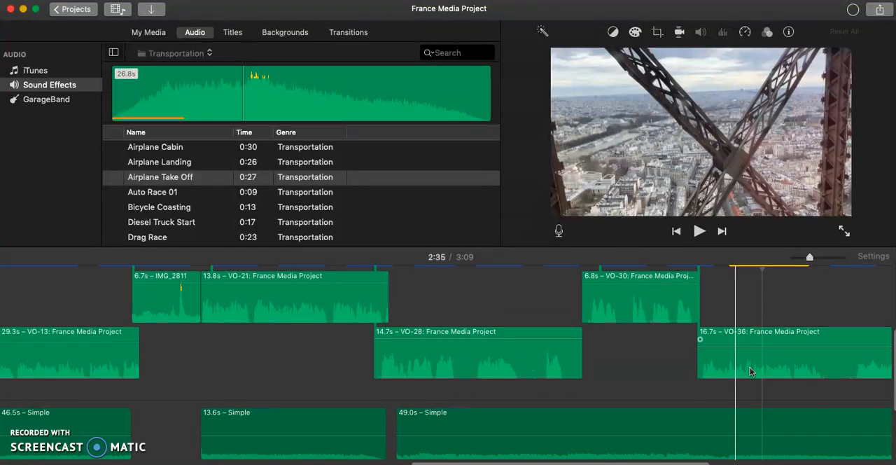
{"action": "scroll", "coordinate": [749, 366], "scroll_direction": "down", "scroll_amount": 4}
{"action": "scroll", "coordinate": [749, 367], "scroll_direction": "up", "scroll_amount": 5}
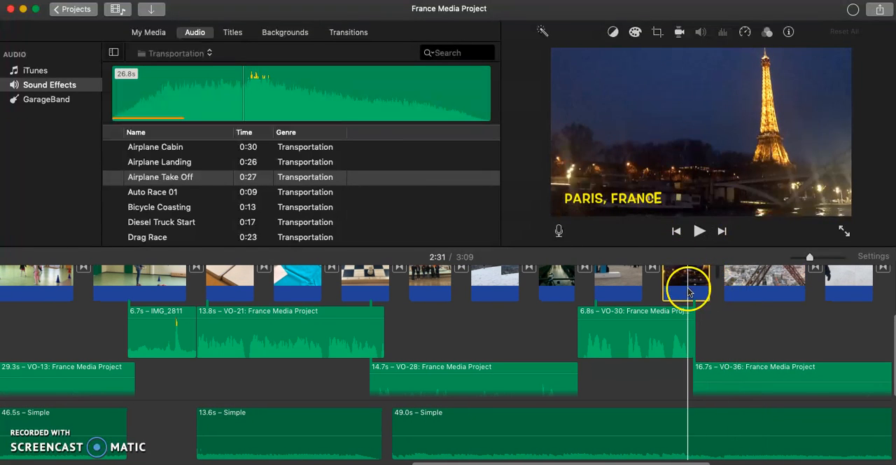
{"action": "scroll", "coordinate": [688, 292], "scroll_direction": "up", "scroll_amount": 3}
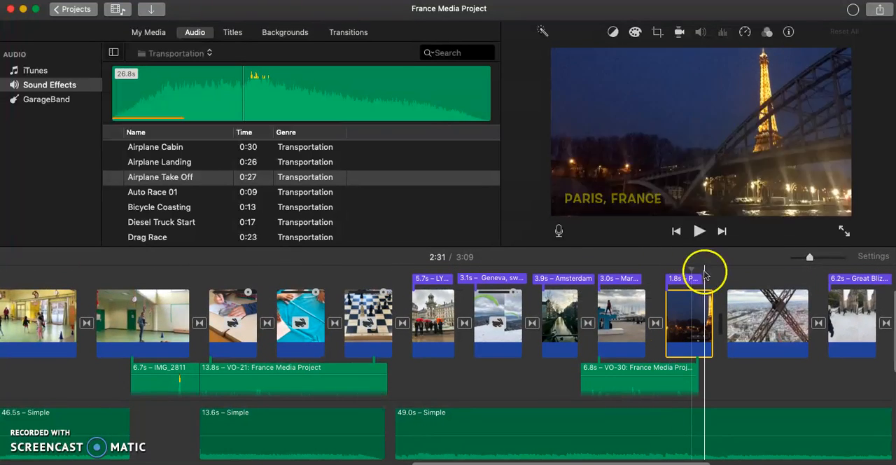
{"action": "scroll", "coordinate": [690, 274], "scroll_direction": "up", "scroll_amount": 1}
Examine the titles above the Paris, Marseille and Amsterdam clips and the untitled Eiffel Tower clip beside them.
{"action": "left_click", "coordinate": [682, 297]}
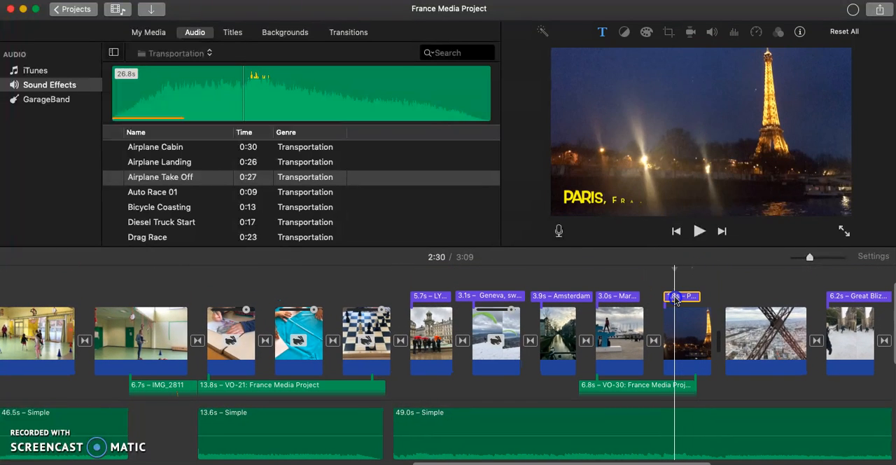
{"action": "left_click", "coordinate": [628, 295]}
{"action": "left_click", "coordinate": [569, 295]}
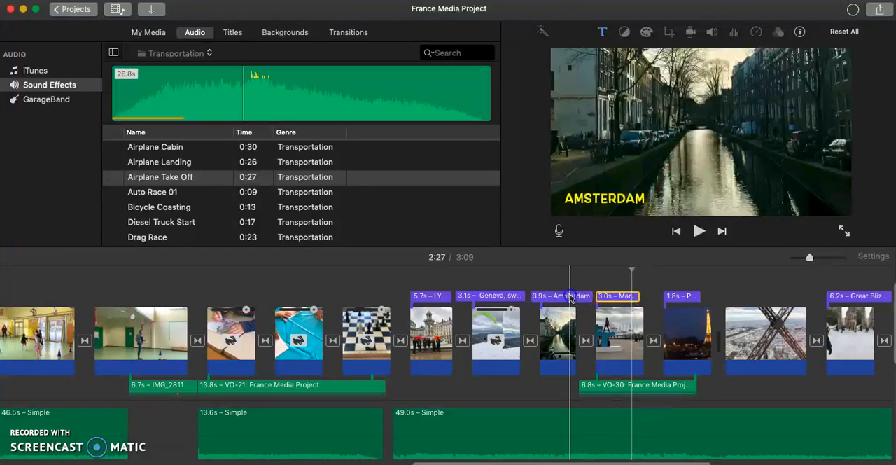
{"action": "left_click", "coordinate": [707, 294]}
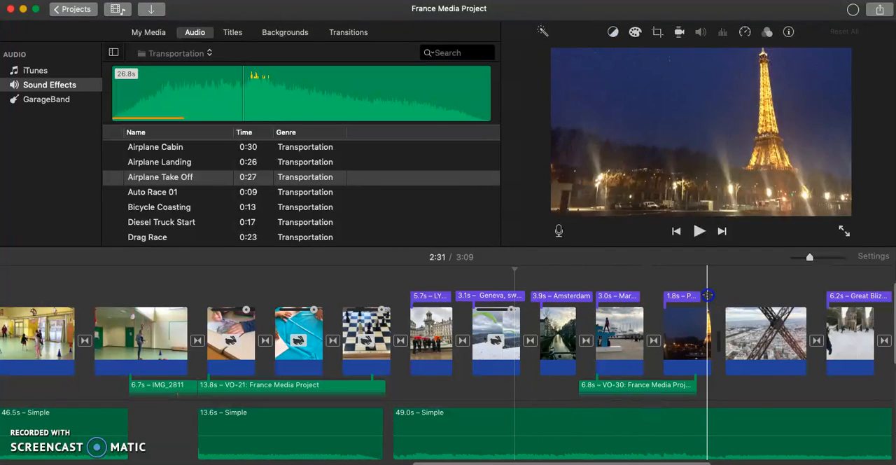
{"action": "left_click", "coordinate": [749, 298]}
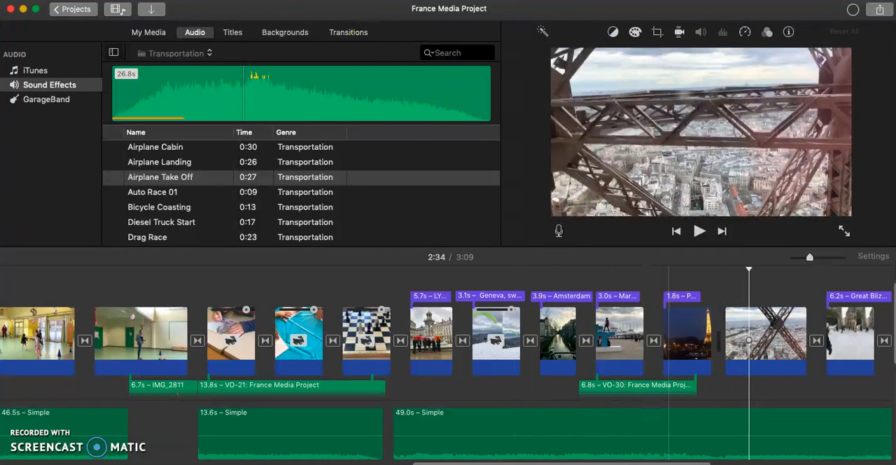
Add a Reveal Lower Third title above the start of the Eiffel Tower clip.
{"action": "left_click", "coordinate": [234, 33]}
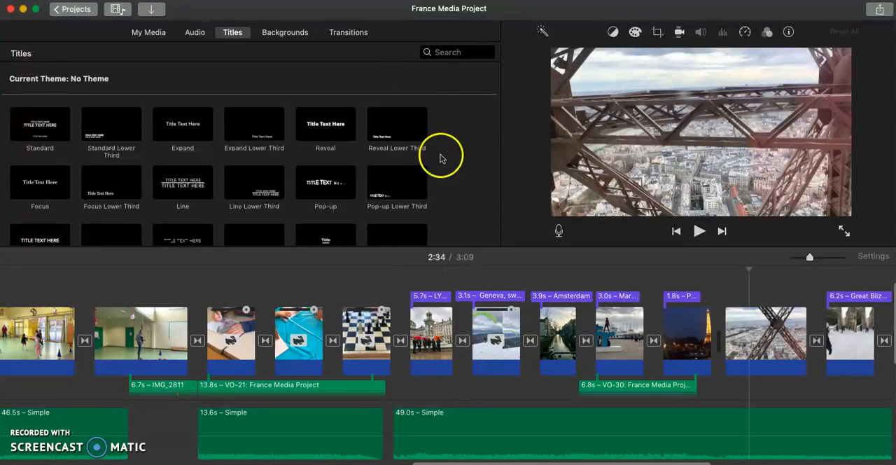
{"action": "left_click", "coordinate": [383, 138]}
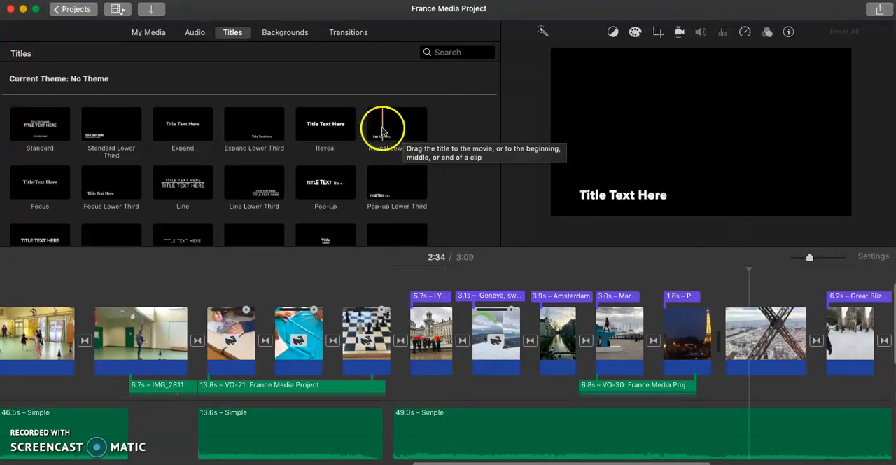
{"action": "left_click", "coordinate": [382, 129]}
{"action": "left_click_drag", "start_coordinate": [382, 130], "coordinate": [723, 292]}
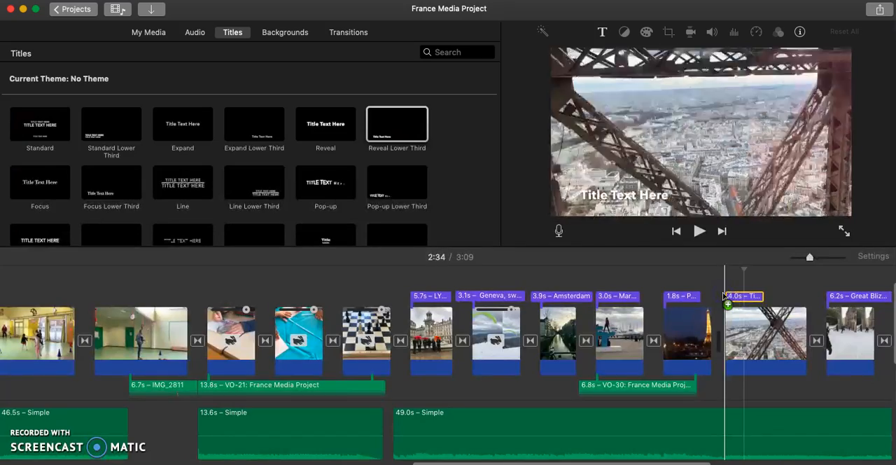
Play the Eiffel Tower clip to preview how its new placeholder title animates.
{"action": "key", "text": "space"}
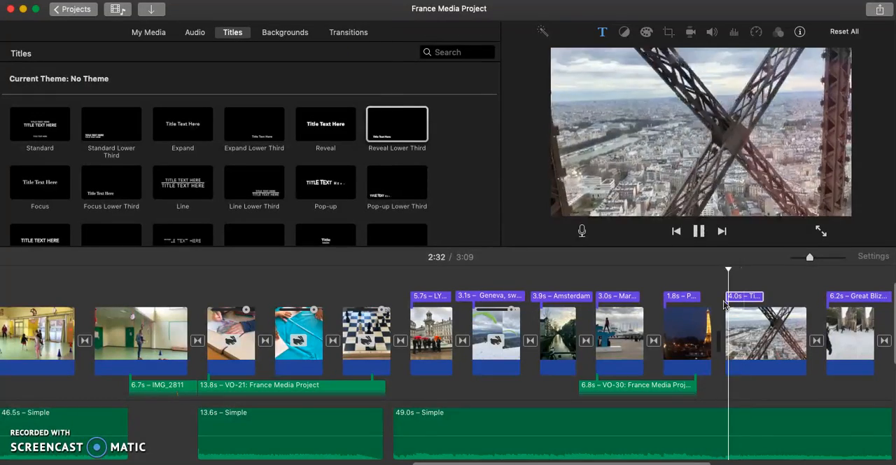
{"action": "left_click", "coordinate": [723, 302]}
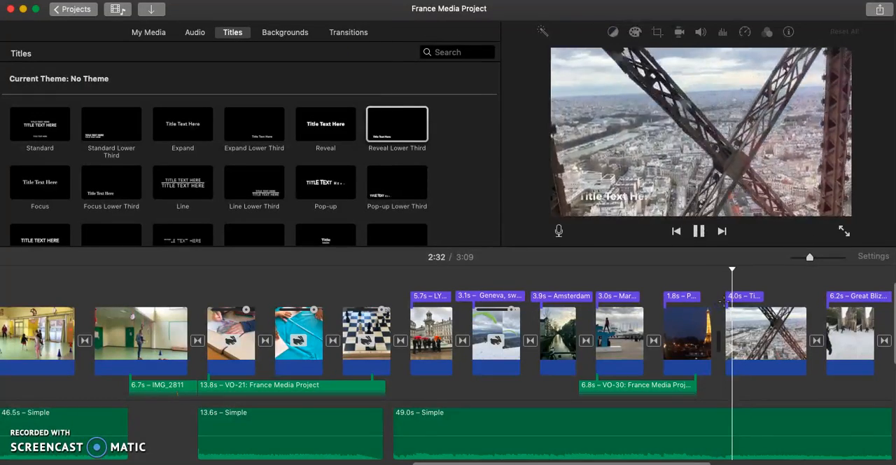
{"action": "left_click", "coordinate": [698, 237]}
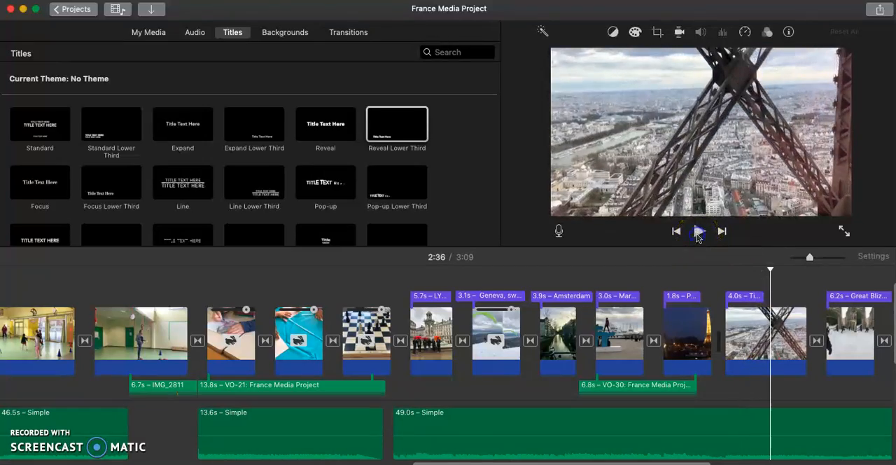
Replace the placeholder text of the new title with "Eiffel Tower".
{"action": "left_click", "coordinate": [737, 298]}
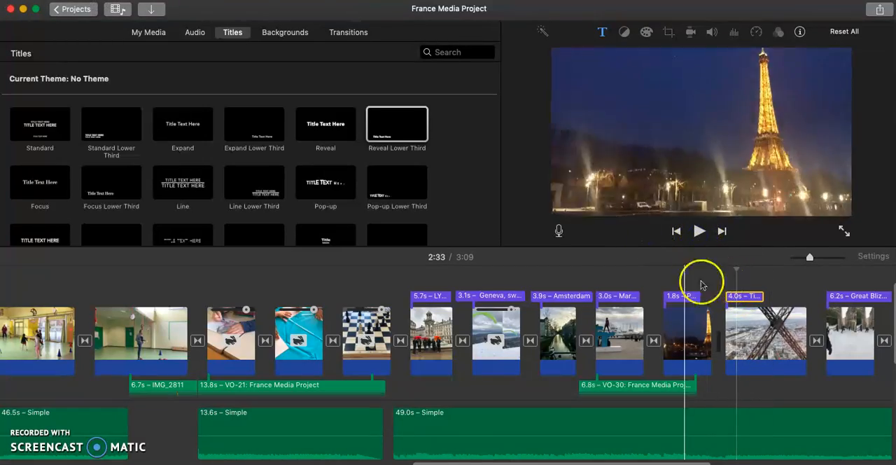
{"action": "double_click", "coordinate": [622, 194]}
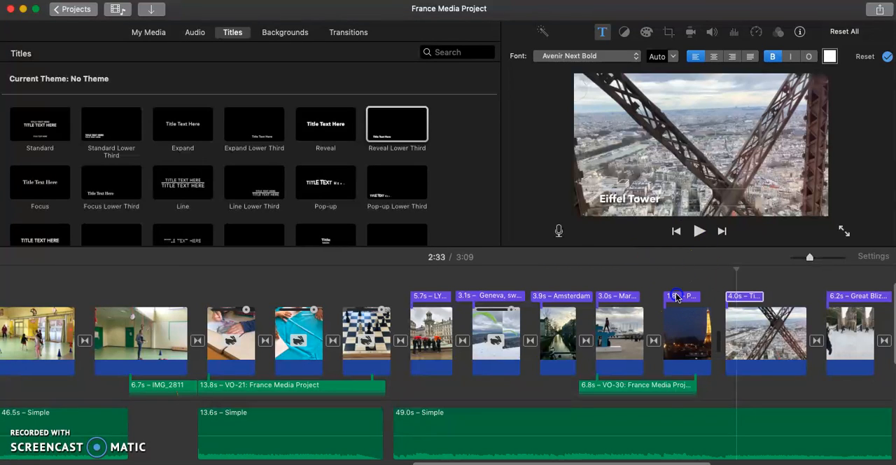
Compare the Eiffel Tower title with the Paris title, keep its font as Avenir Next Bold and set its text color to Yellow.
{"action": "left_click", "coordinate": [676, 297]}
{"action": "left_click", "coordinate": [743, 297]}
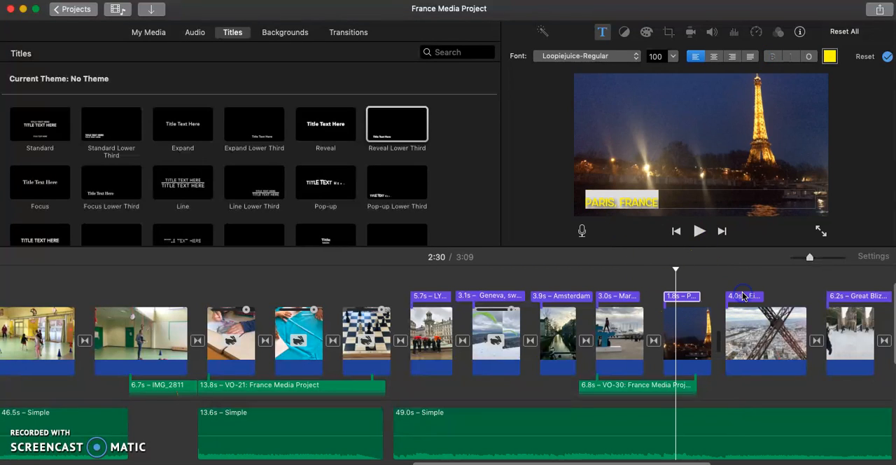
{"action": "left_click", "coordinate": [669, 273]}
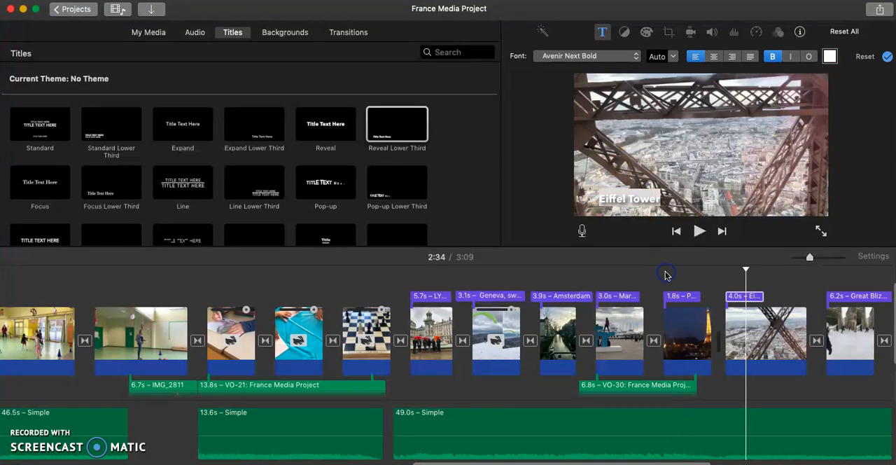
{"action": "left_click", "coordinate": [627, 57]}
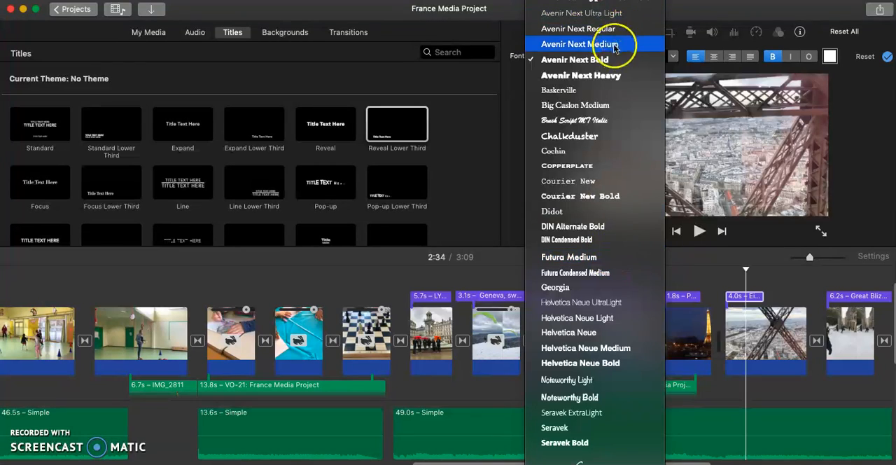
{"action": "left_click", "coordinate": [612, 60]}
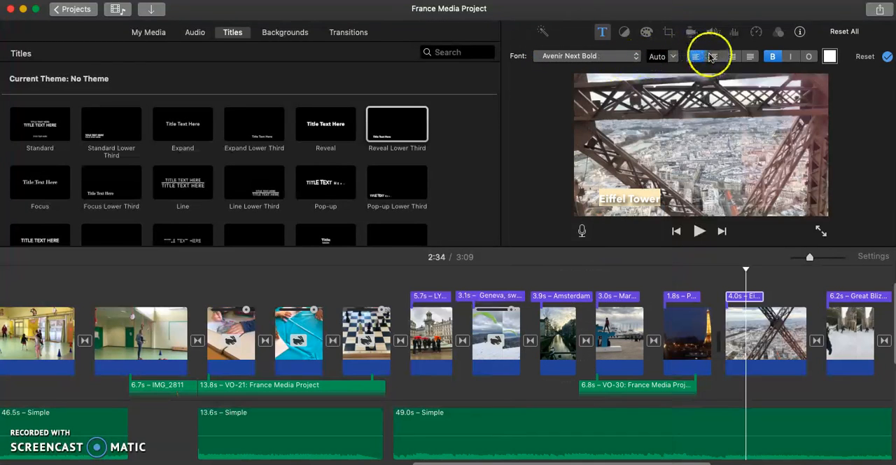
{"action": "left_click", "coordinate": [829, 56]}
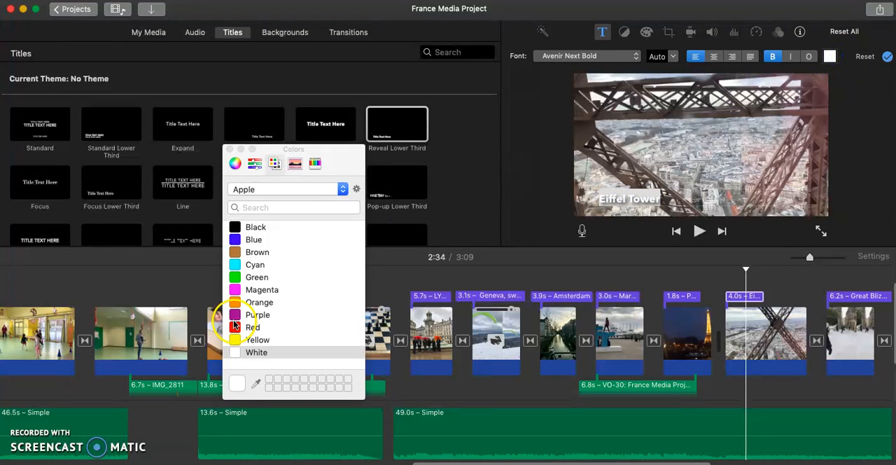
{"action": "left_click", "coordinate": [238, 340]}
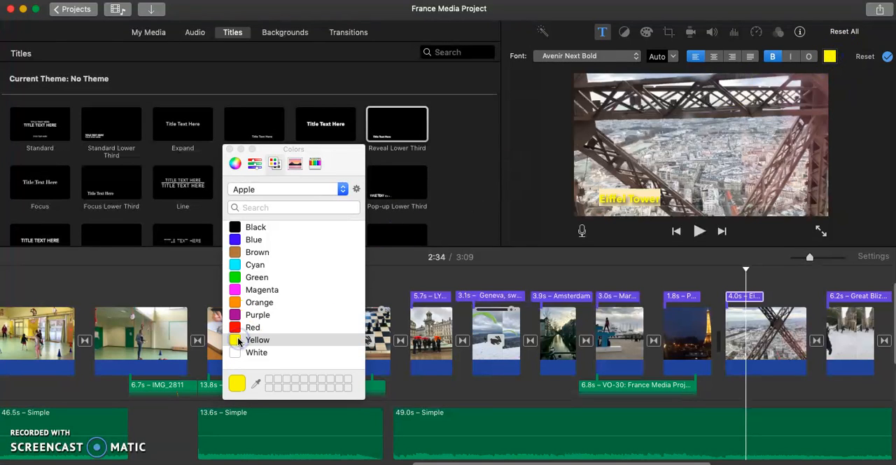
{"action": "left_click", "coordinate": [837, 154]}
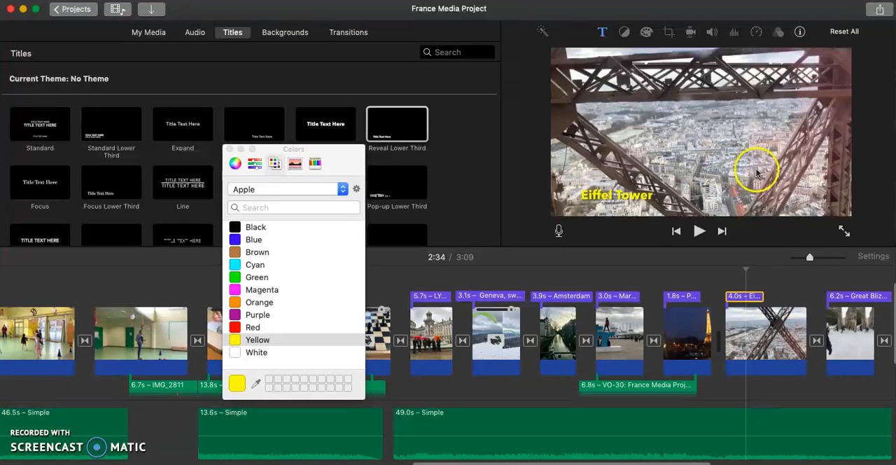
{"action": "left_click", "coordinate": [230, 149]}
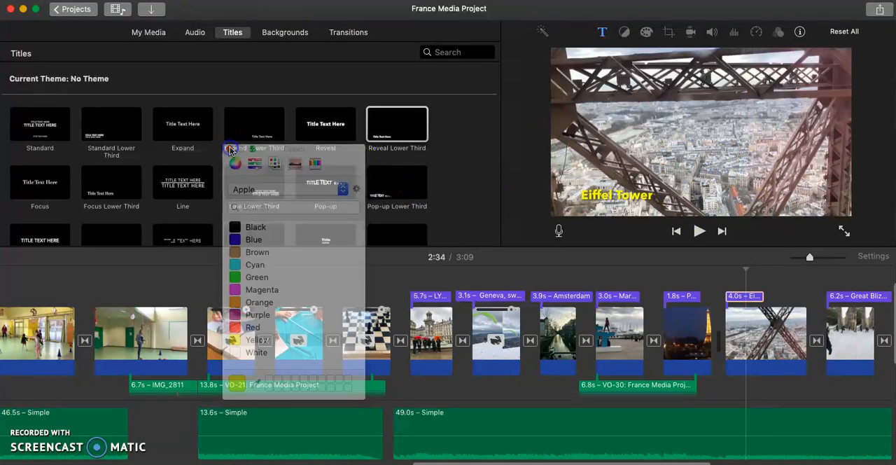
Add a Far Far Away title after the last clip of the project with the text "Thanks for watching!".
{"action": "scroll", "coordinate": [151, 338], "scroll_direction": "left", "scroll_amount": 18}
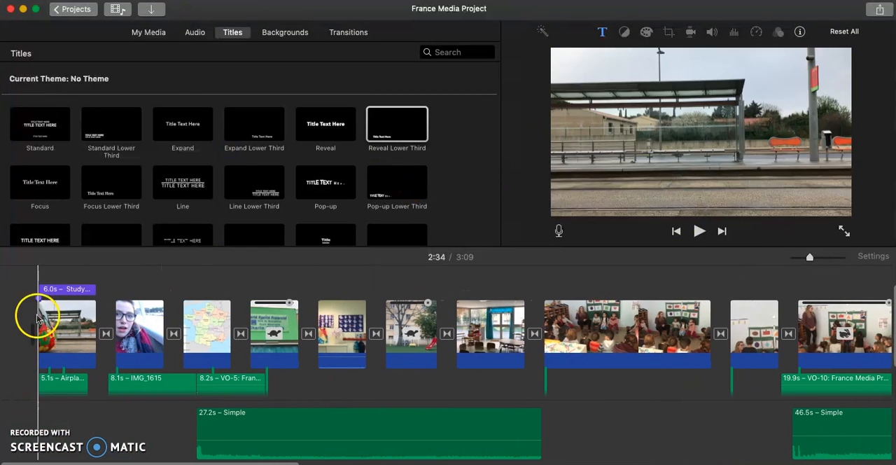
{"action": "scroll", "coordinate": [168, 125], "scroll_direction": "down", "scroll_amount": 2}
{"action": "scroll", "coordinate": [168, 124], "scroll_direction": "up", "scroll_amount": 2}
{"action": "scroll", "coordinate": [168, 124], "scroll_direction": "down", "scroll_amount": 10}
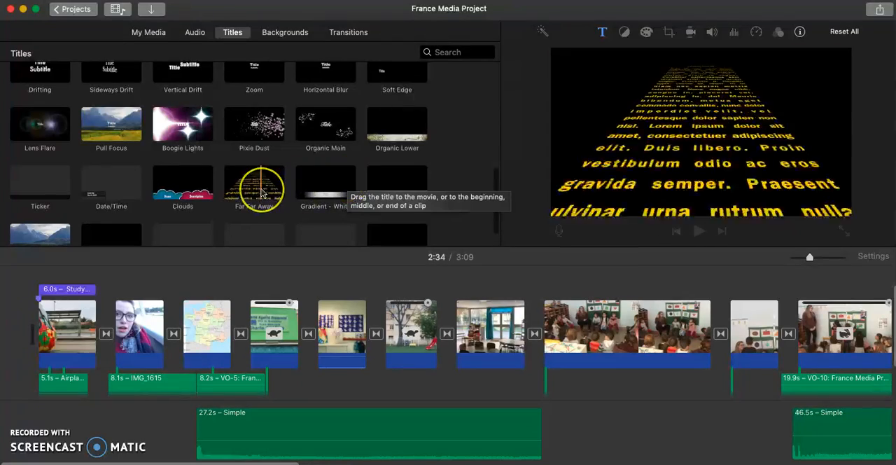
{"action": "scroll", "coordinate": [650, 282], "scroll_direction": "right", "scroll_amount": 5}
{"action": "scroll", "coordinate": [650, 282], "scroll_direction": "right", "scroll_amount": 10}
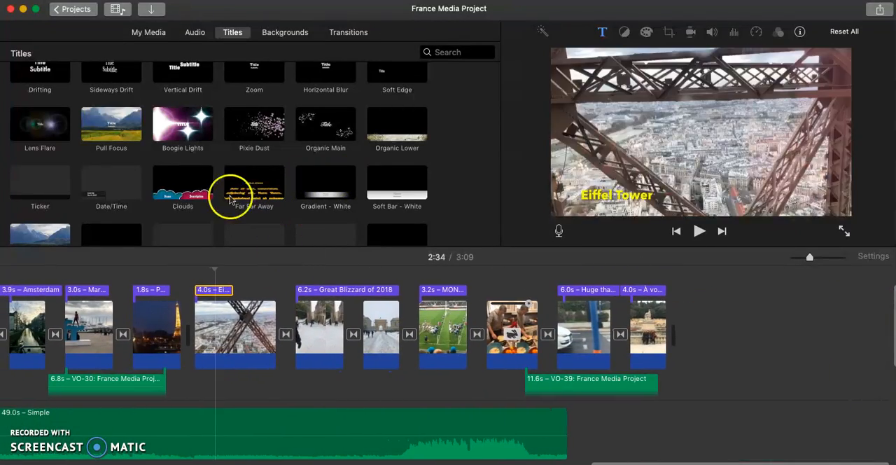
{"action": "left_click_drag", "start_coordinate": [244, 184], "coordinate": [704, 343]}
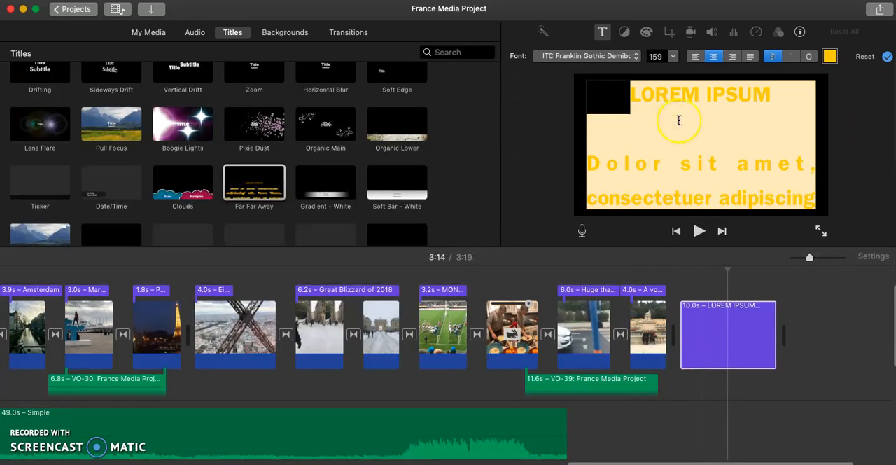
{"action": "left_click", "coordinate": [678, 120]}
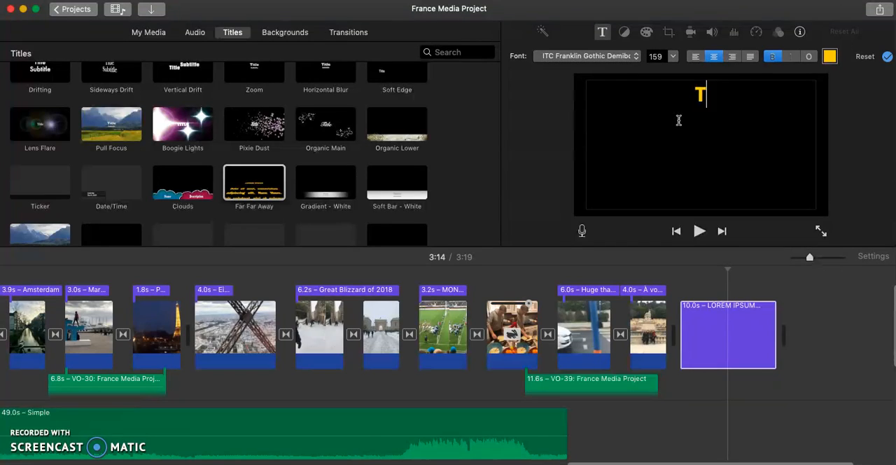
{"action": "type", "text": "Thanks for watching!"}
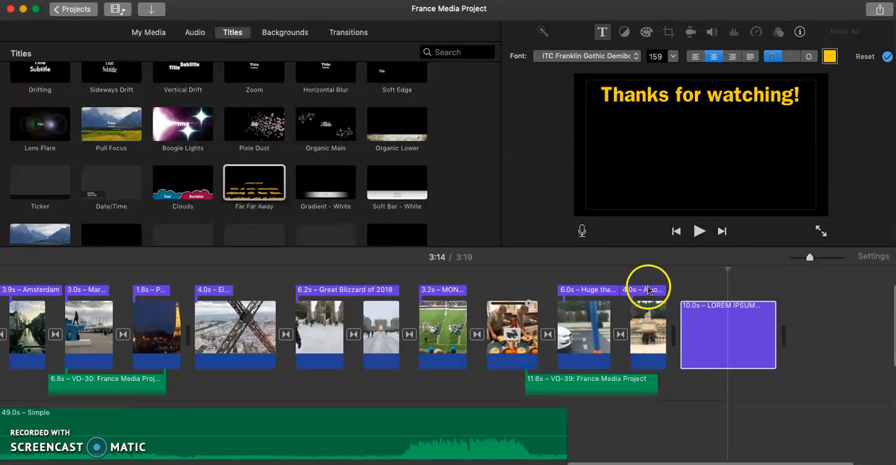
Play from the last photo into the closing title to preview its scrolling text.
{"action": "left_click", "coordinate": [650, 339]}
{"action": "key", "text": "space"}
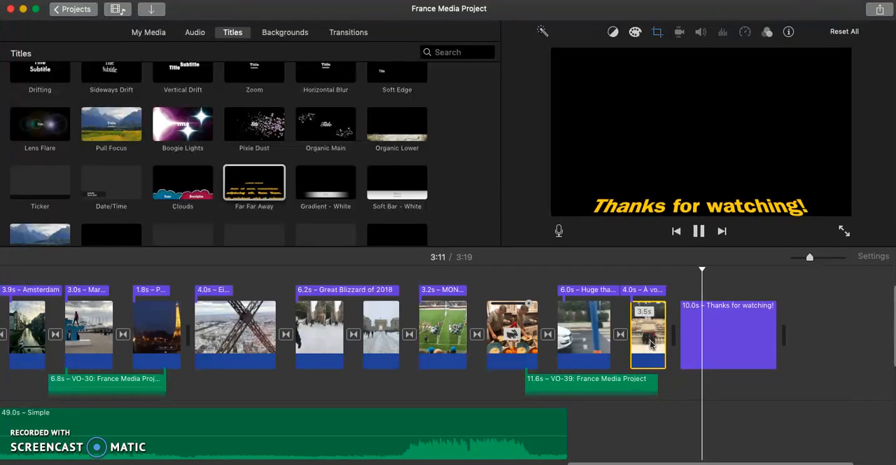
{"action": "key", "text": "space"}
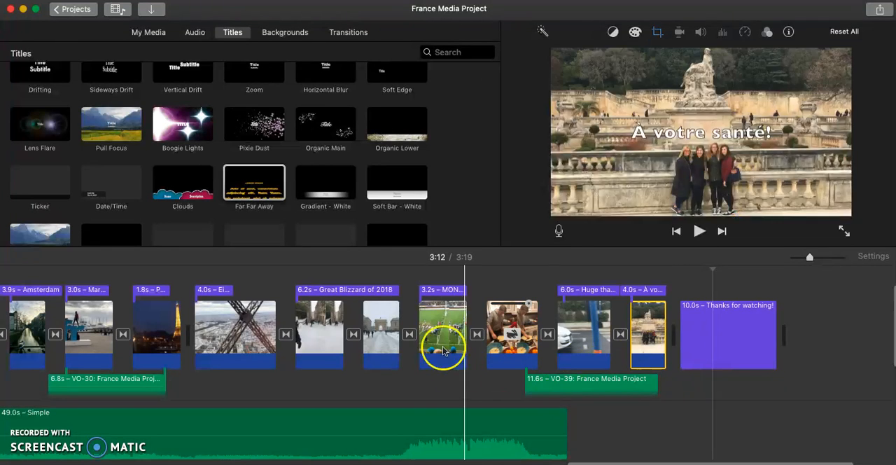
Add a Cross Dissolve transition between the Paris night clip and the Eiffel Tower clip, and play across it to preview the effect.
{"action": "scroll", "coordinate": [434, 332], "scroll_direction": "left", "scroll_amount": 5}
{"action": "left_click", "coordinate": [300, 325]}
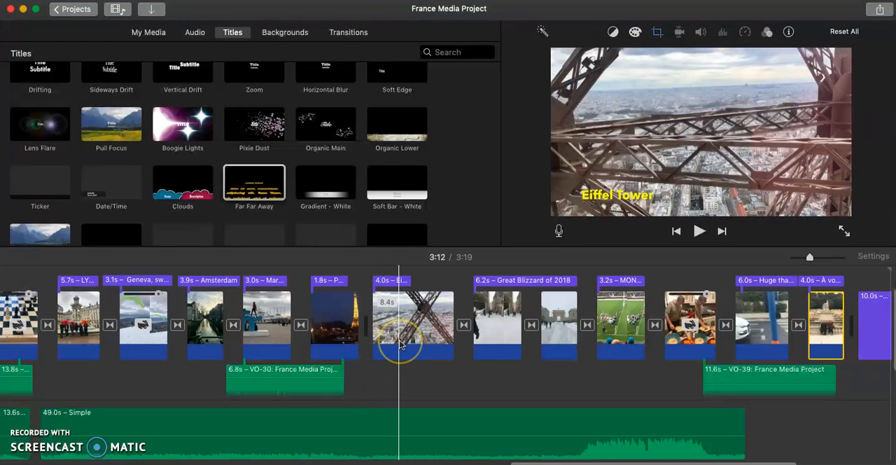
{"action": "left_click", "coordinate": [338, 39]}
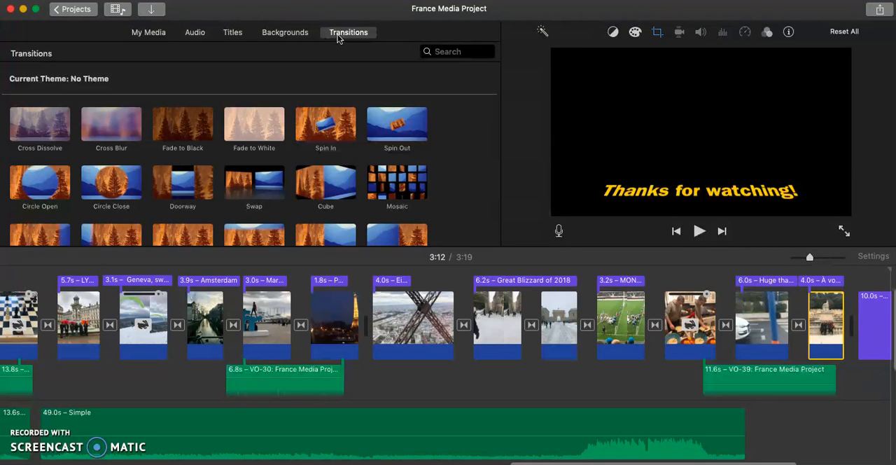
{"action": "left_click", "coordinate": [110, 127]}
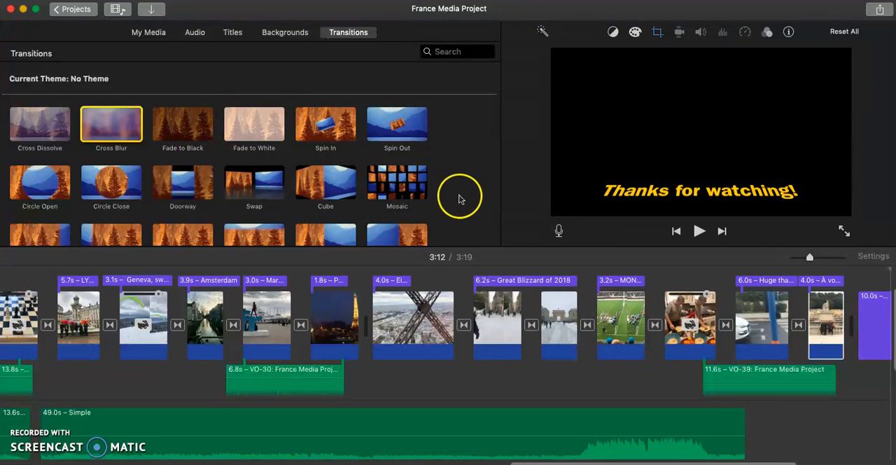
{"action": "scroll", "coordinate": [459, 199], "scroll_direction": "down", "scroll_amount": 4}
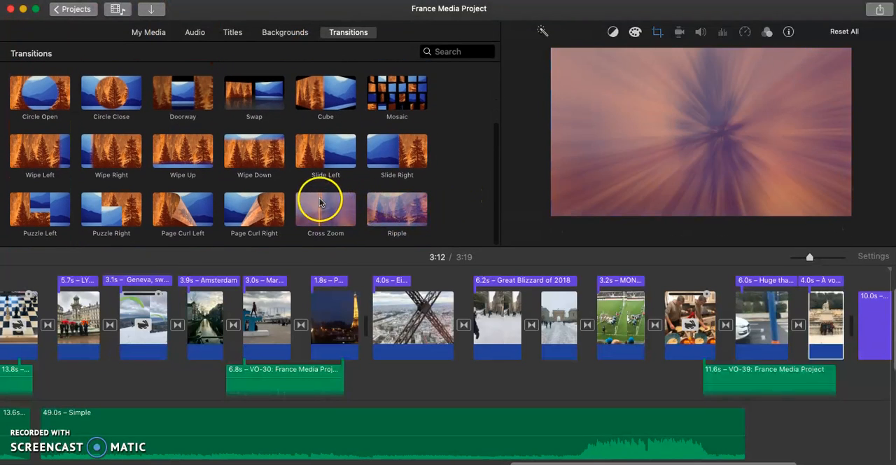
{"action": "scroll", "coordinate": [318, 202], "scroll_direction": "up", "scroll_amount": 5}
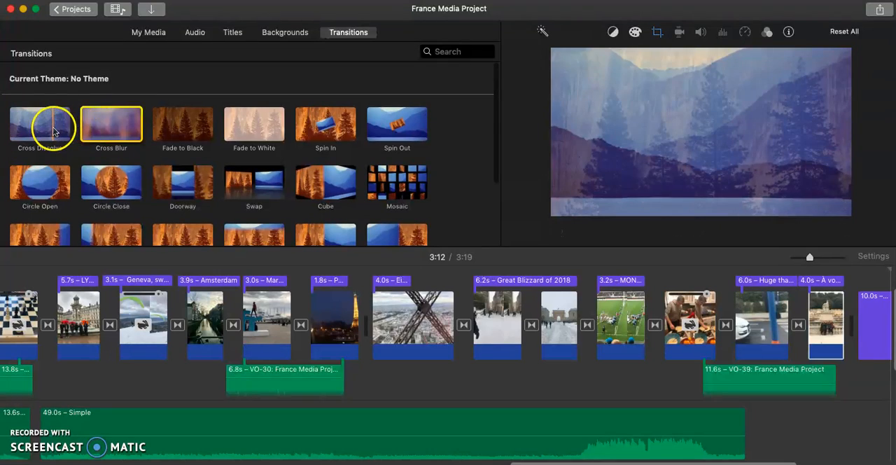
{"action": "left_click", "coordinate": [54, 131]}
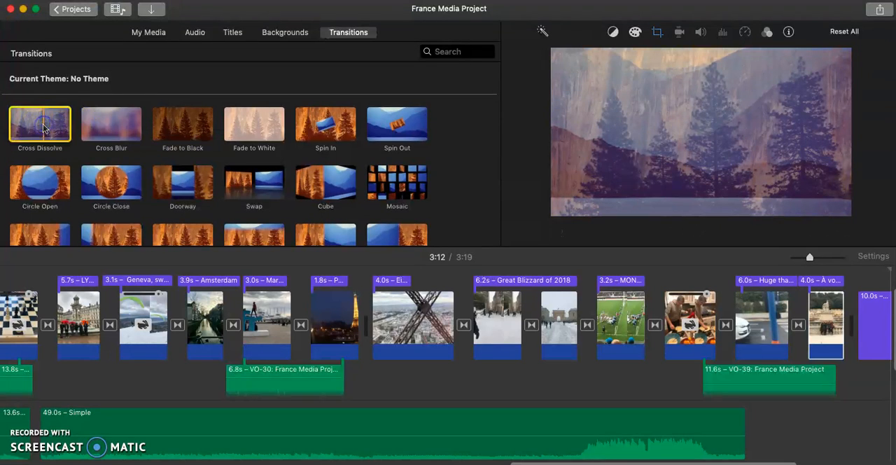
{"action": "left_click_drag", "start_coordinate": [43, 128], "coordinate": [364, 324]}
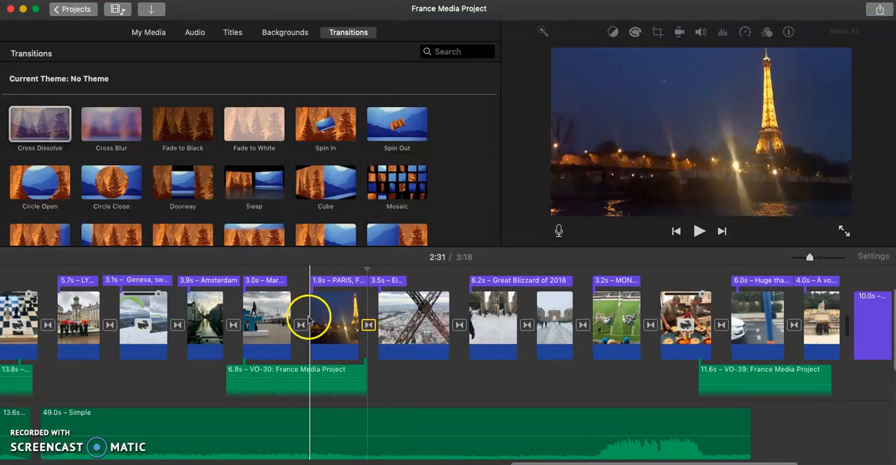
{"action": "key", "text": "space"}
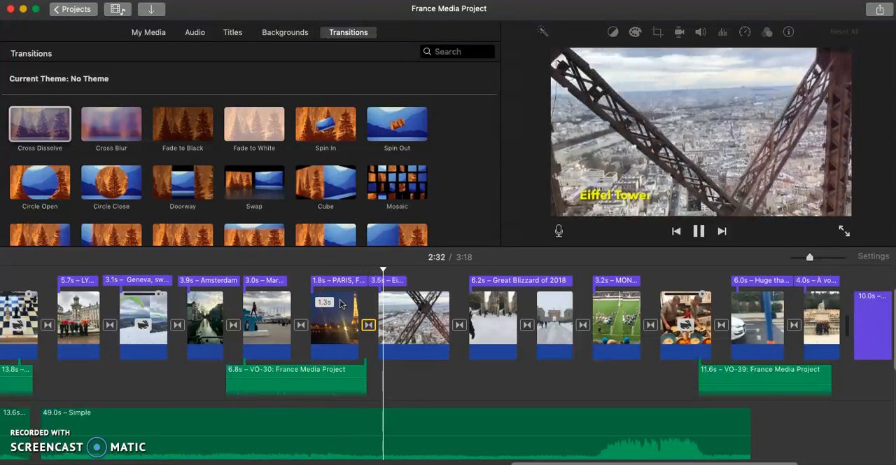
{"action": "key", "text": "space"}
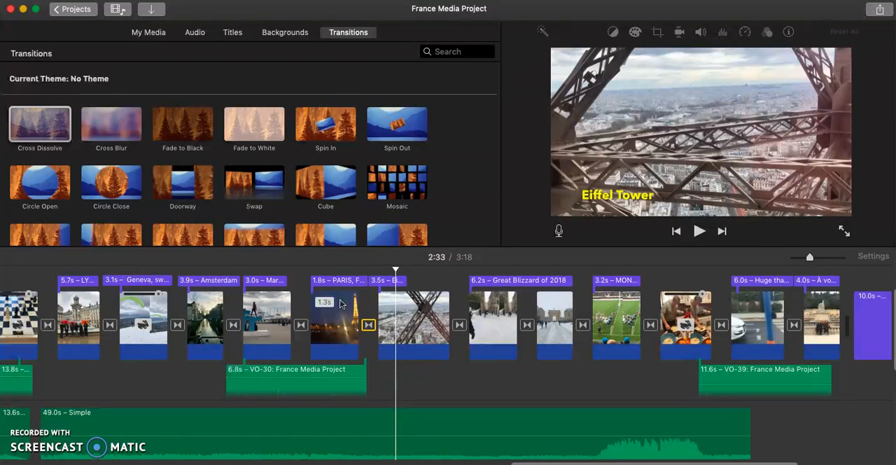
Go back to the beginning of the project timeline and look over the opening school clips.
{"action": "scroll", "coordinate": [508, 340], "scroll_direction": "left", "scroll_amount": 15}
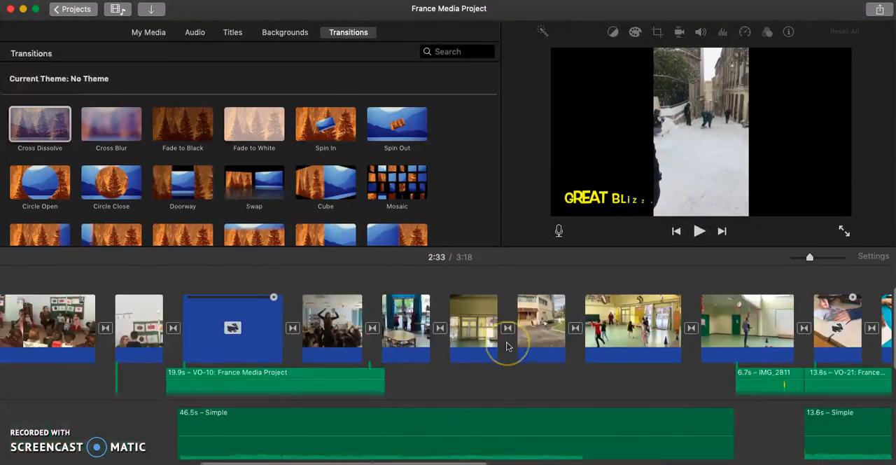
{"action": "scroll", "coordinate": [507, 345], "scroll_direction": "down", "scroll_amount": 3}
{"action": "scroll", "coordinate": [506, 344], "scroll_direction": "up", "scroll_amount": 5}
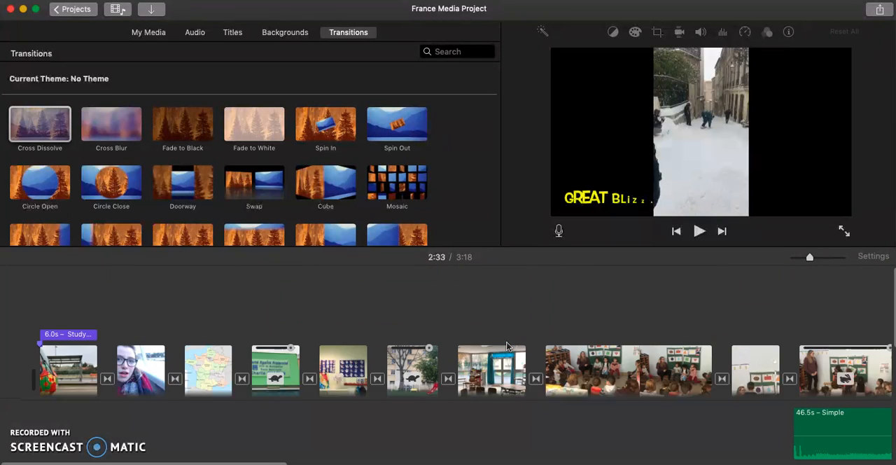
{"action": "left_click", "coordinate": [387, 305]}
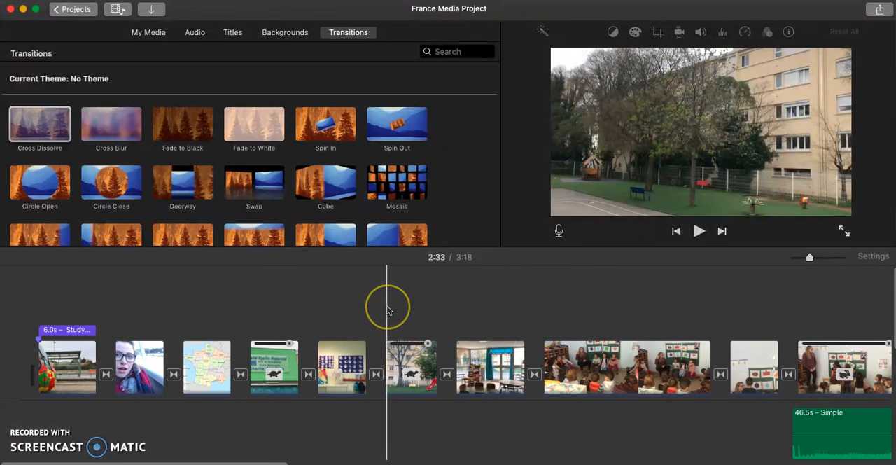
{"action": "left_click", "coordinate": [324, 308]}
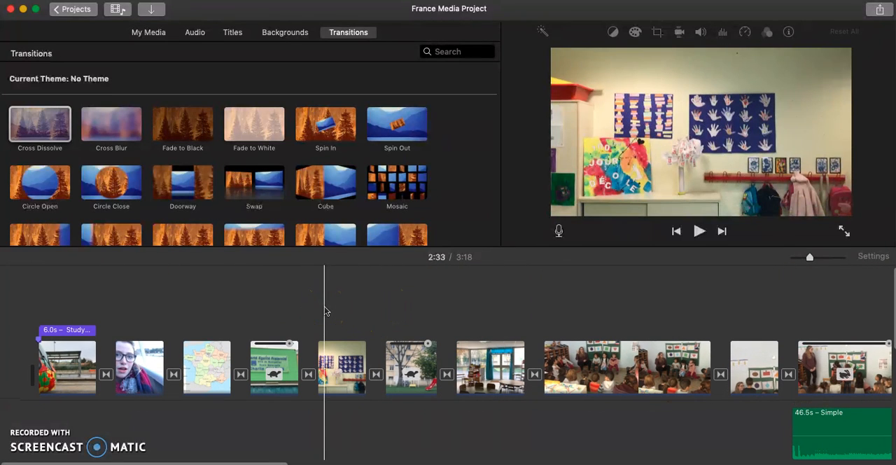